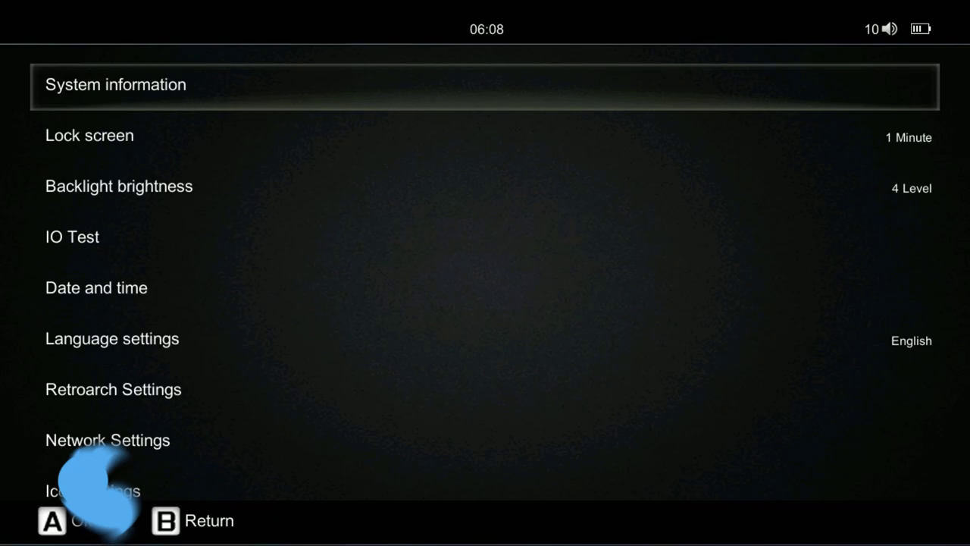
Open the handheld's System information page to see the installed firmware version.
key(Return)
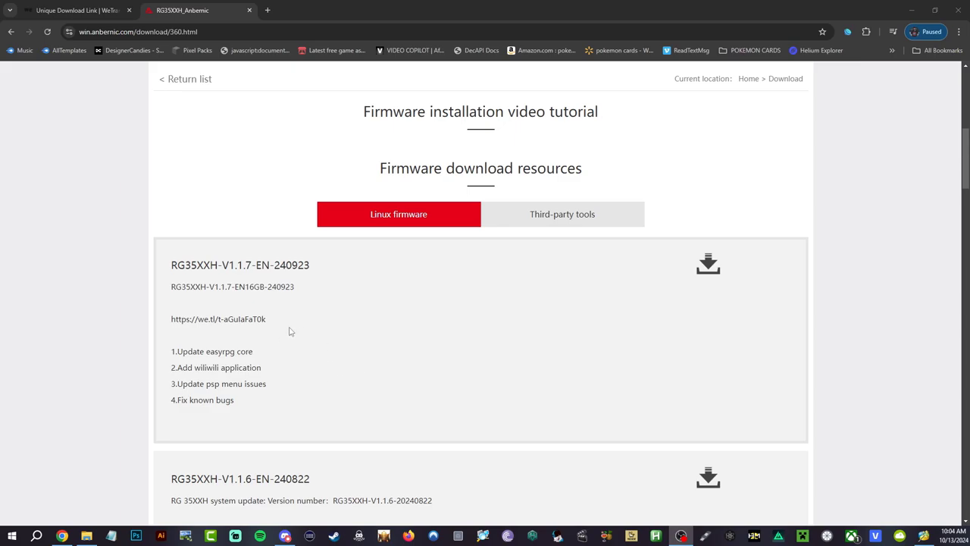
drag(298, 291, 237, 271)
click(270, 286)
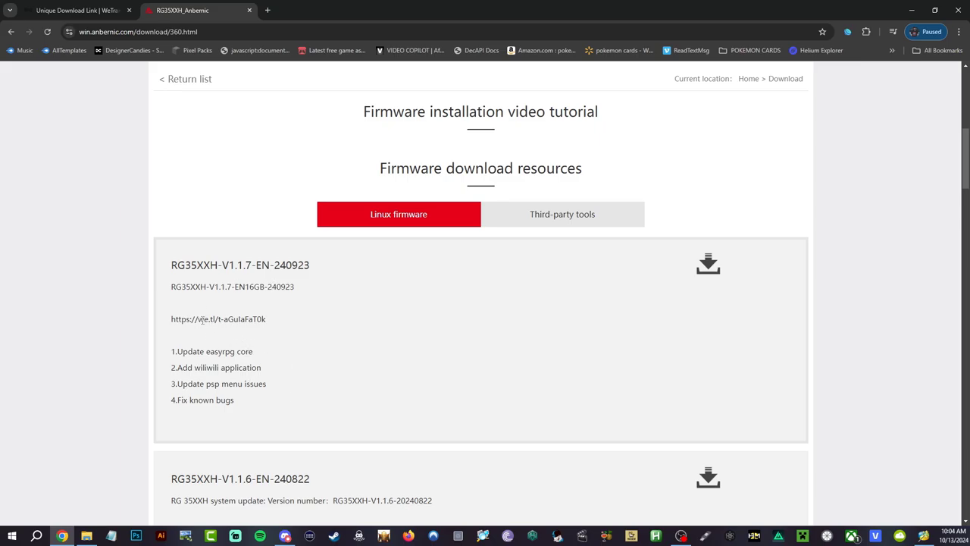
drag(244, 286, 171, 288)
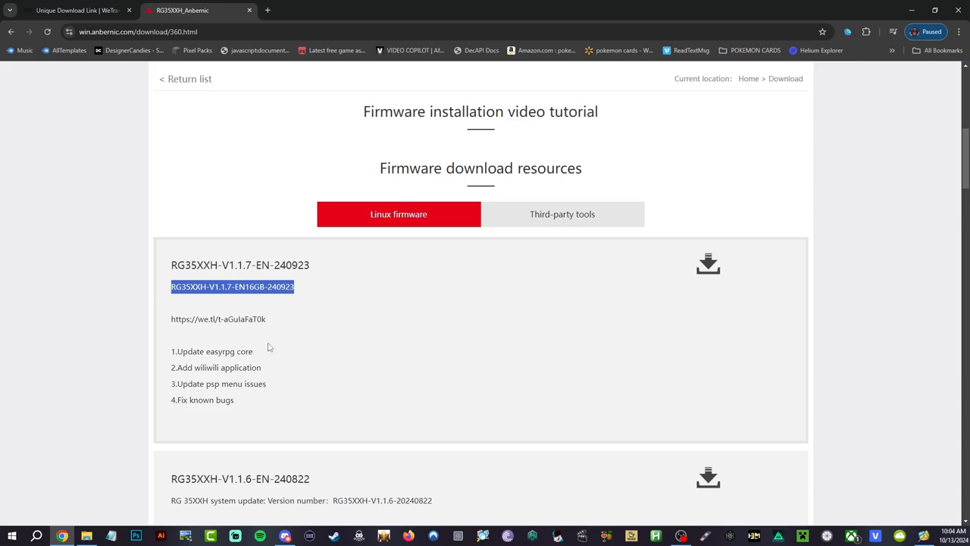
drag(278, 416, 171, 350)
click(333, 383)
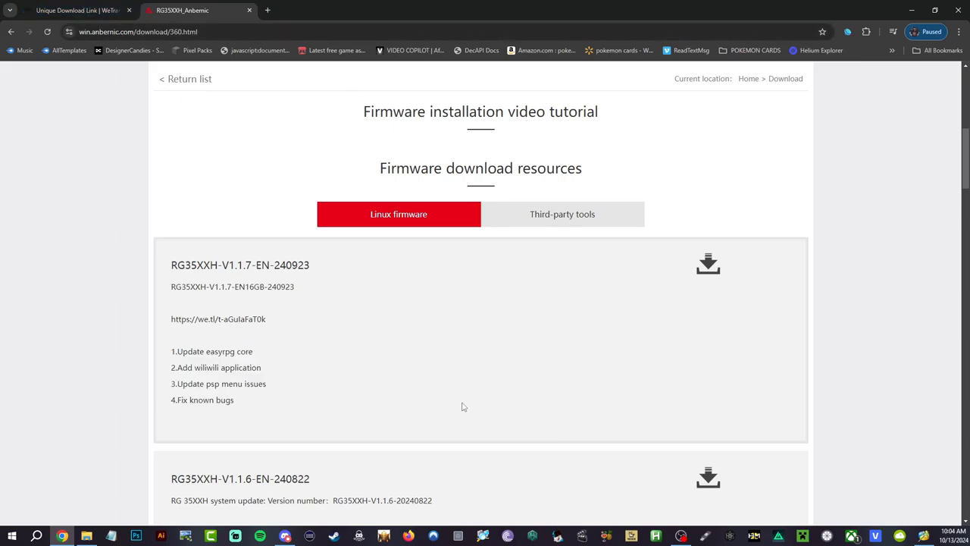
click(76, 9)
drag(157, 341, 107, 322)
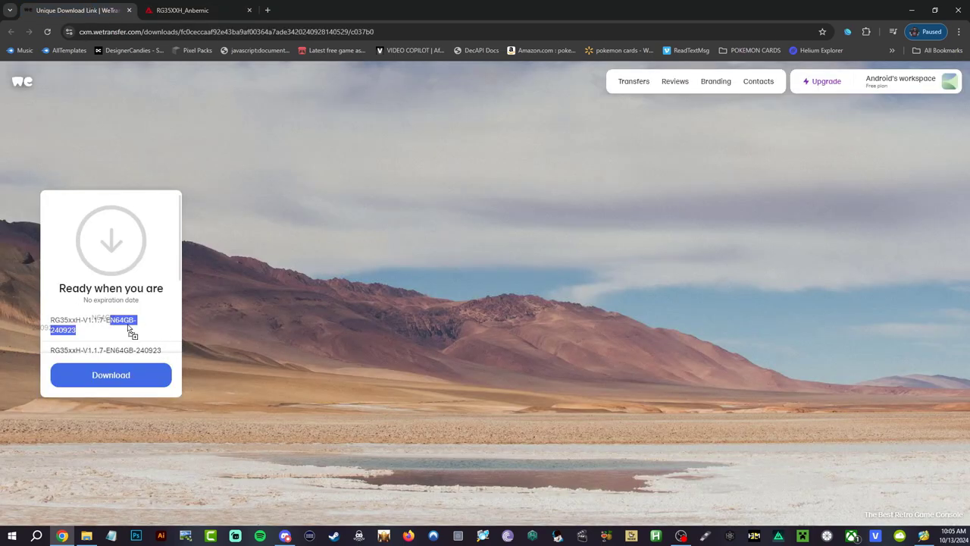
click(189, 10)
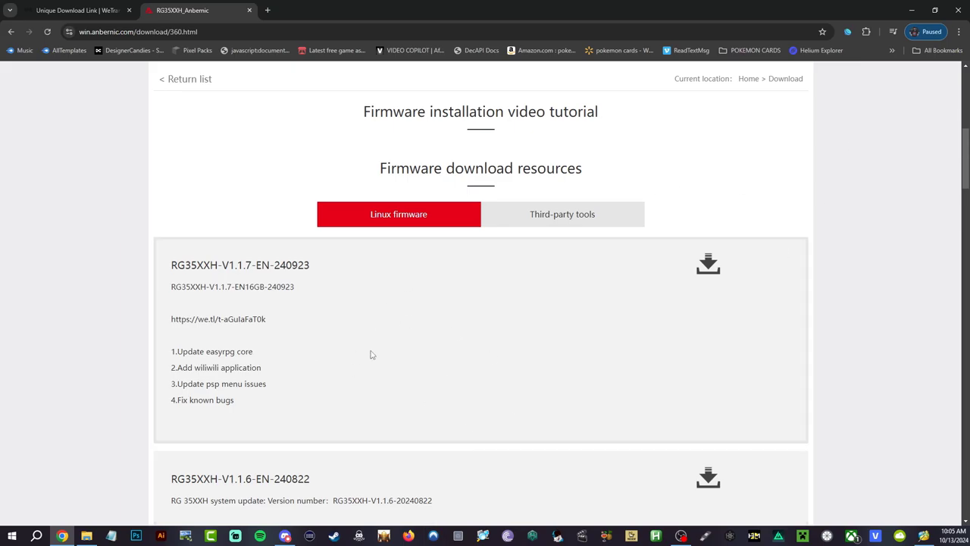
click(86, 536)
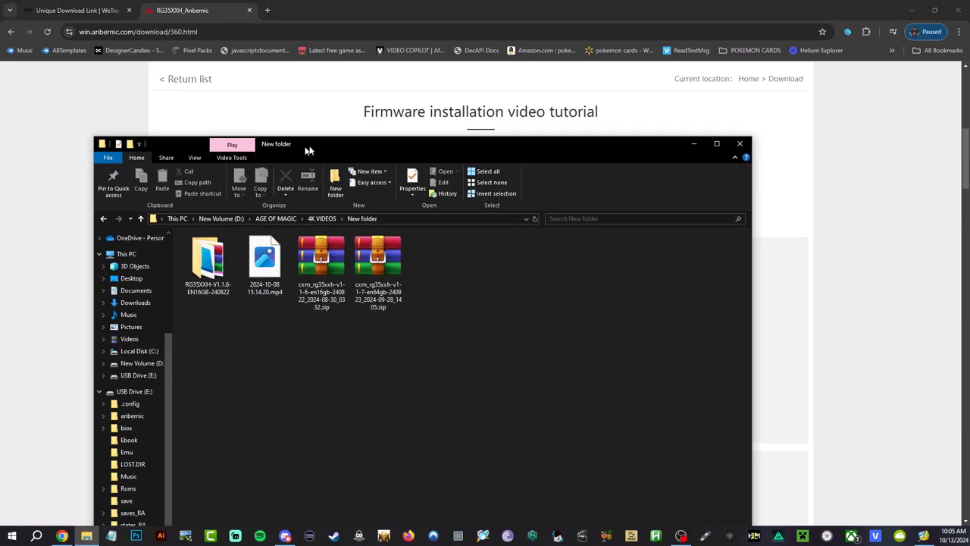
Extract the v1.1.7 en64gb firmware zip with 7-Zip into New folder.
drag(304, 145, 345, 100)
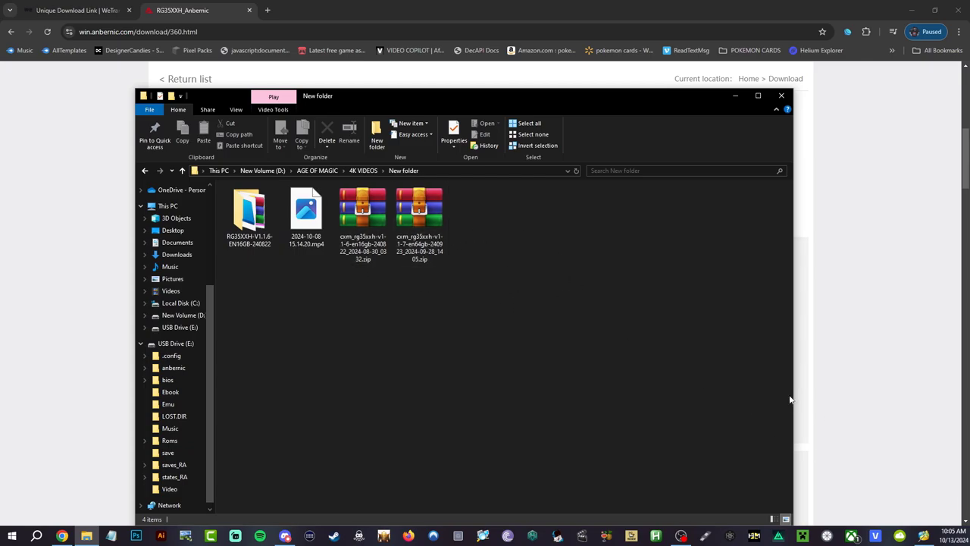
drag(794, 401, 872, 395)
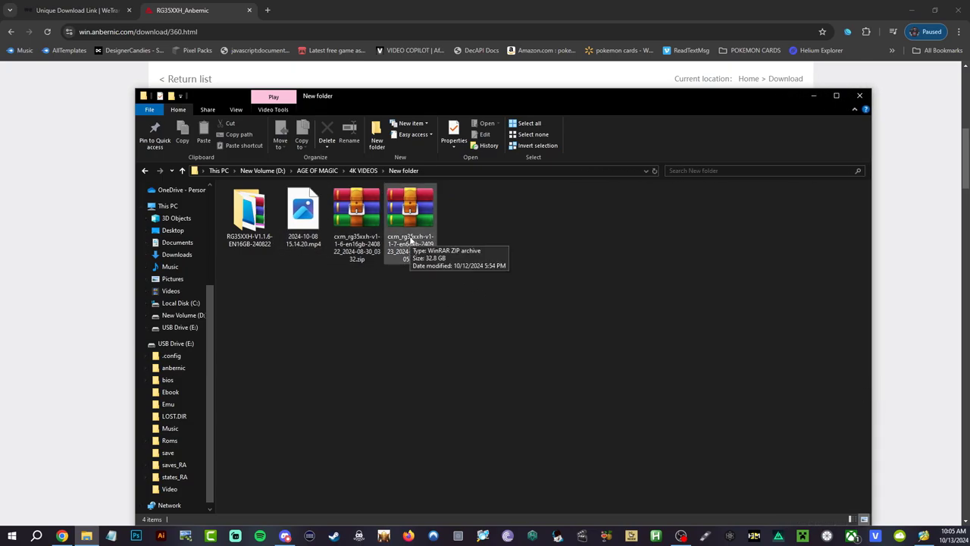
click(410, 239)
right_click(410, 240)
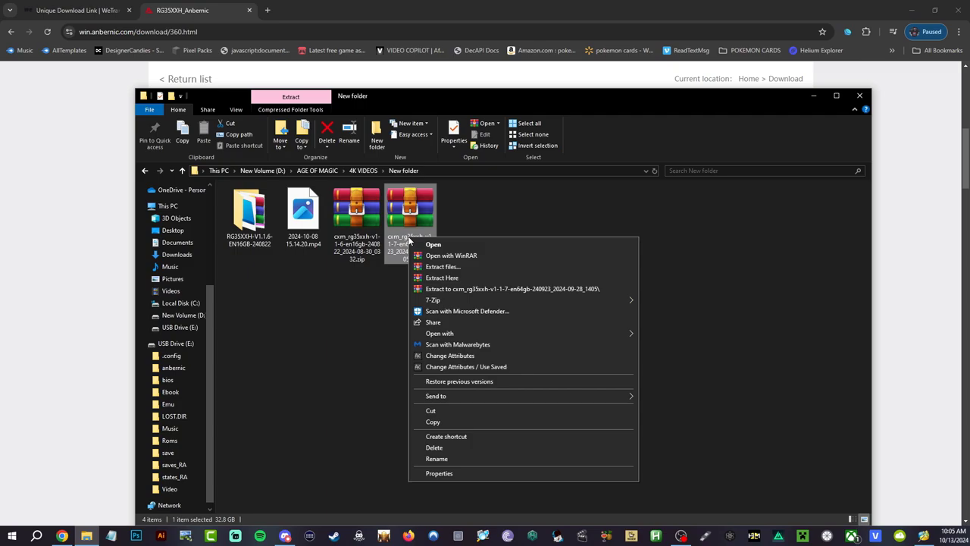
mouse_move(515, 299)
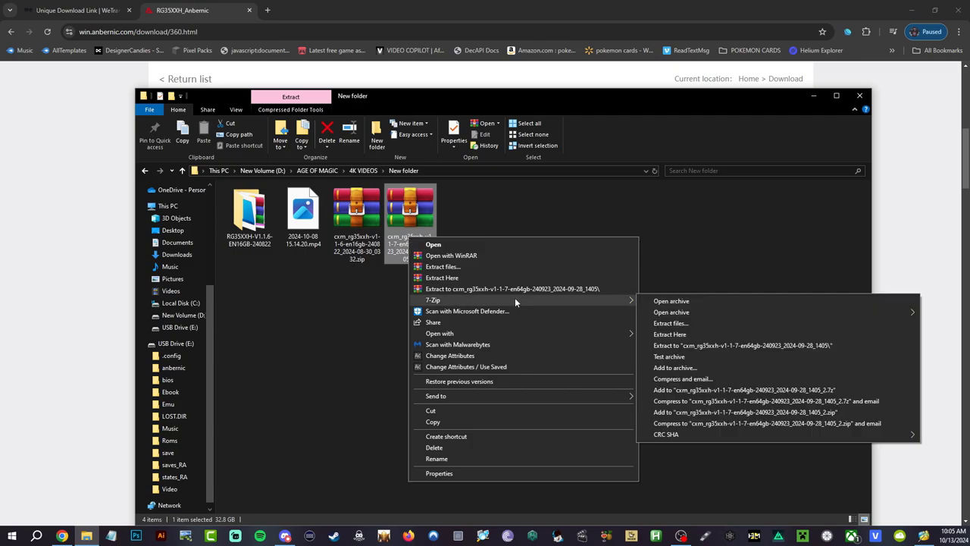
click(669, 324)
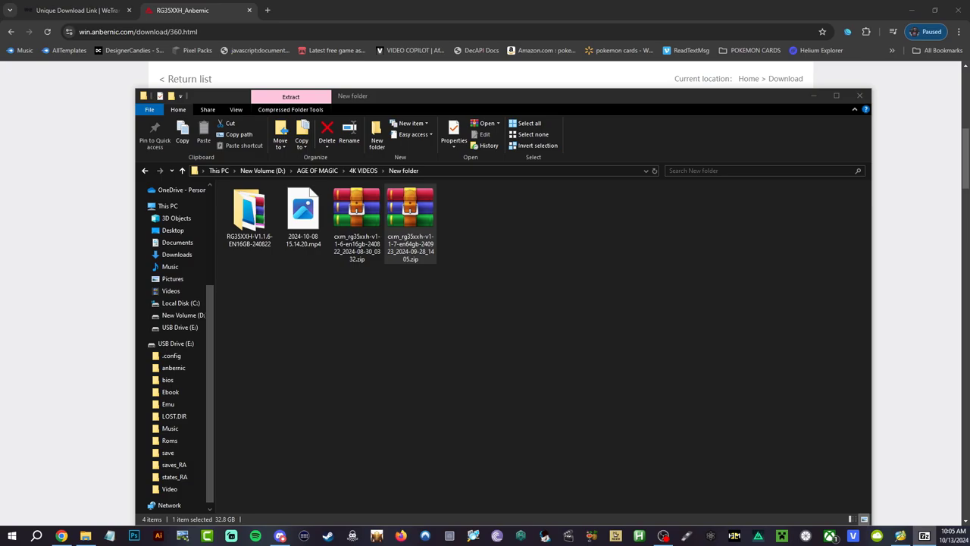
drag(125, 203, 378, 228)
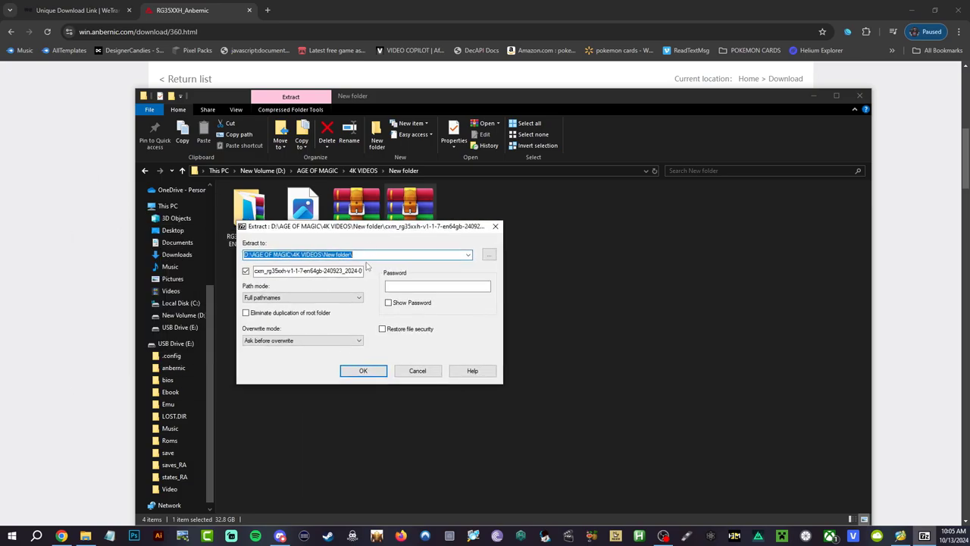
click(363, 370)
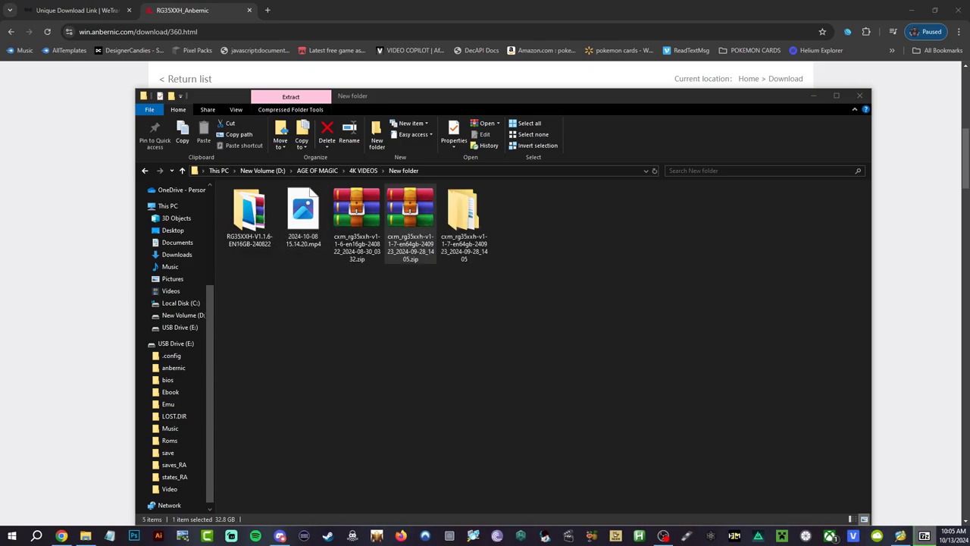
drag(277, 172, 325, 187)
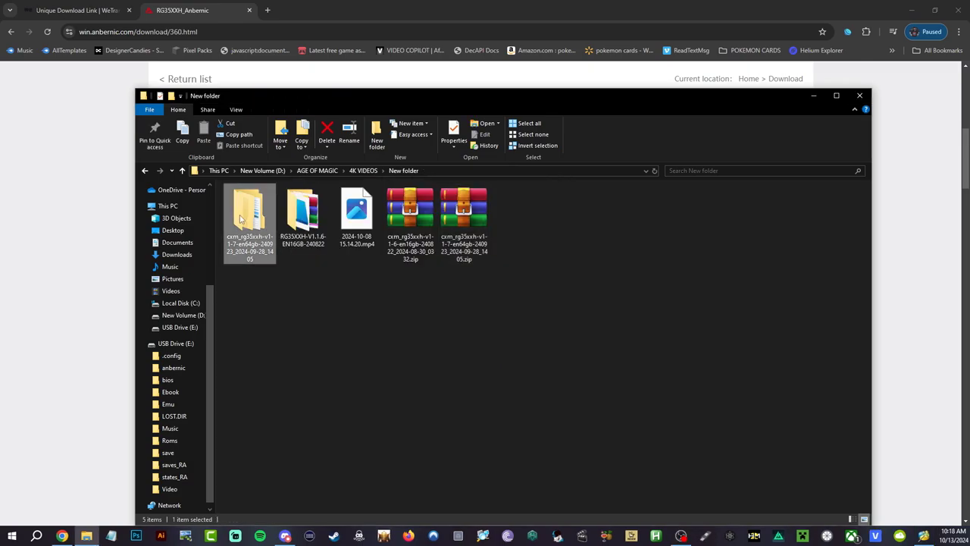
Extract the split RG35xxH-V1.1.7-EN64GB-240923.zip archive inside the firmware folder with 7-Zip.
double_click(246, 220)
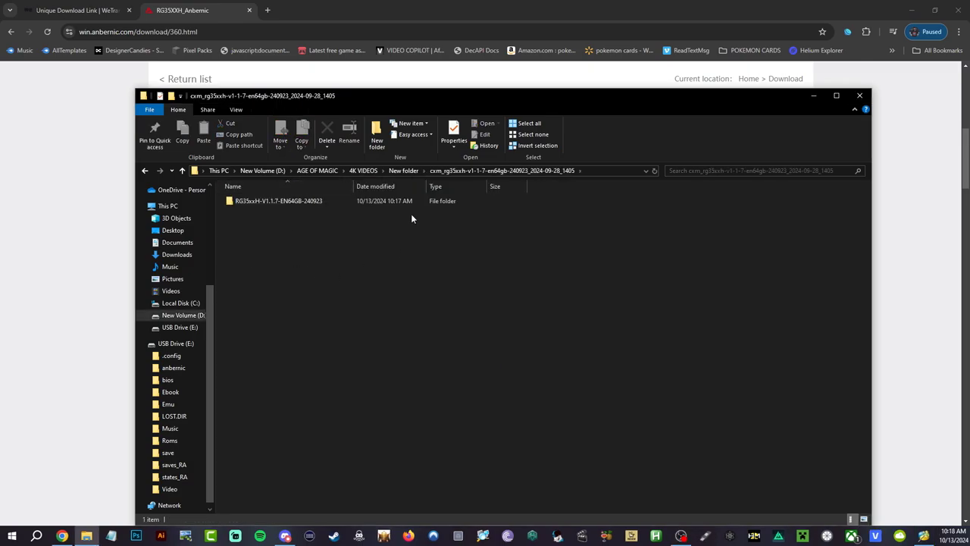
double_click(289, 202)
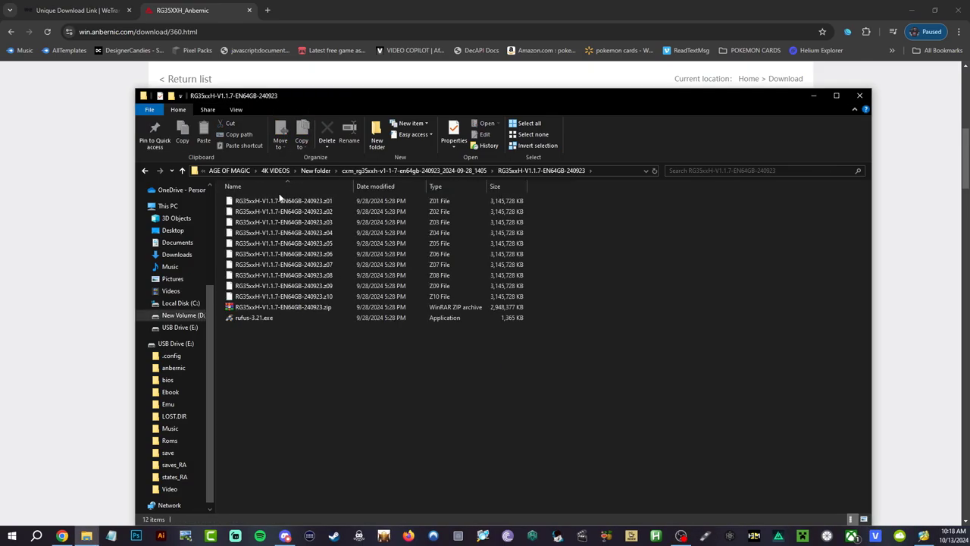
right_click(348, 308)
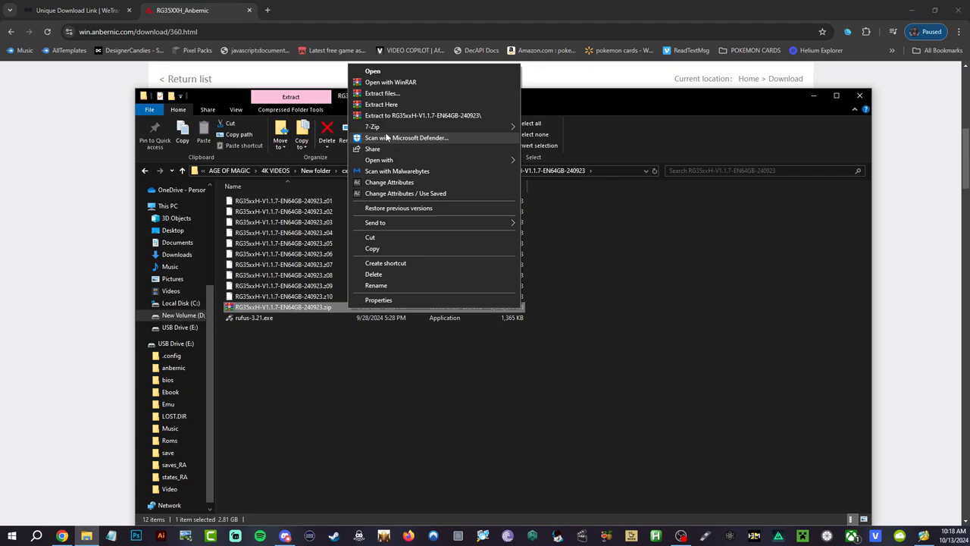
mouse_move(385, 131)
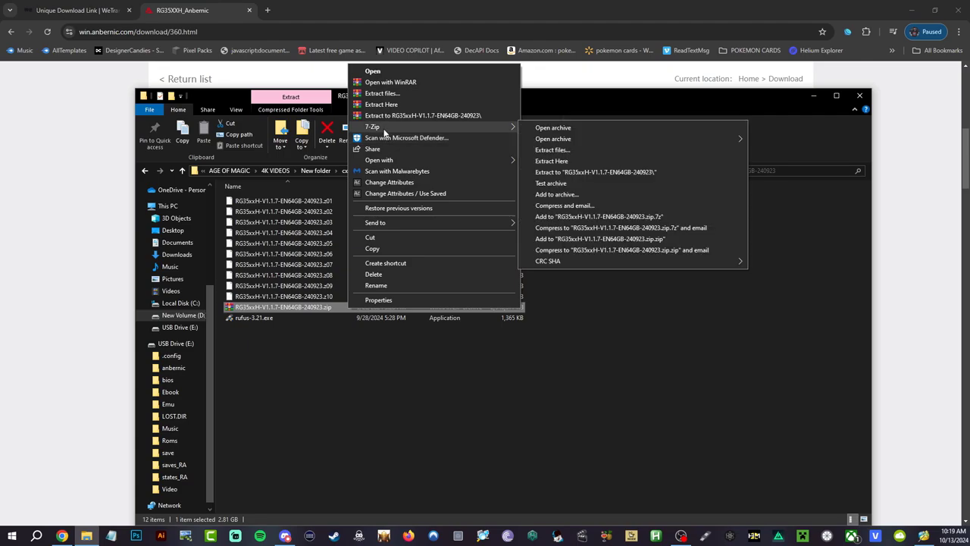
click(565, 150)
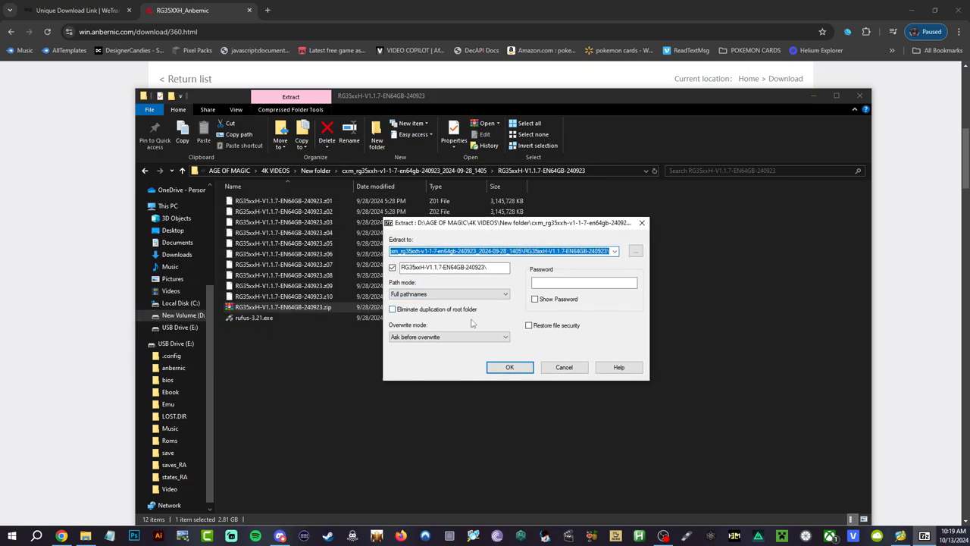
click(508, 368)
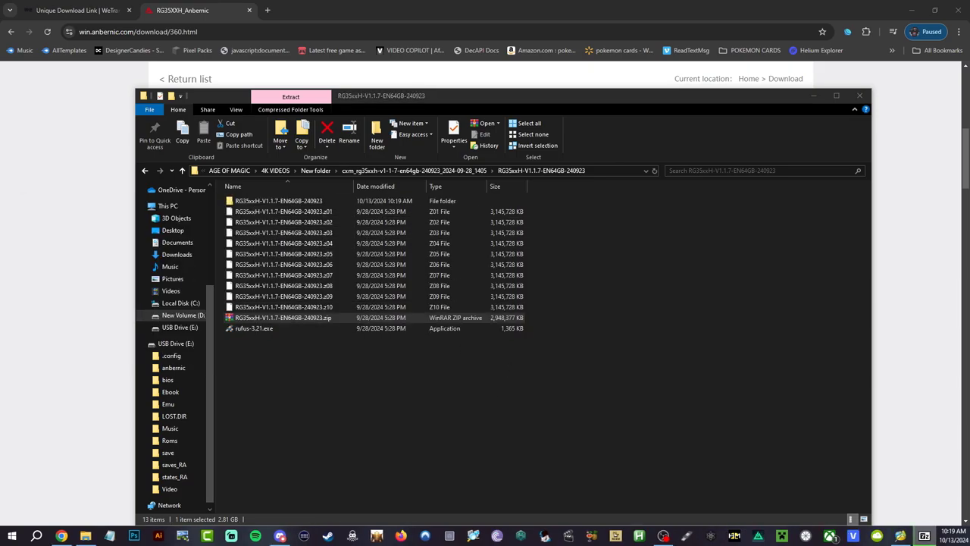
drag(393, 223, 556, 200)
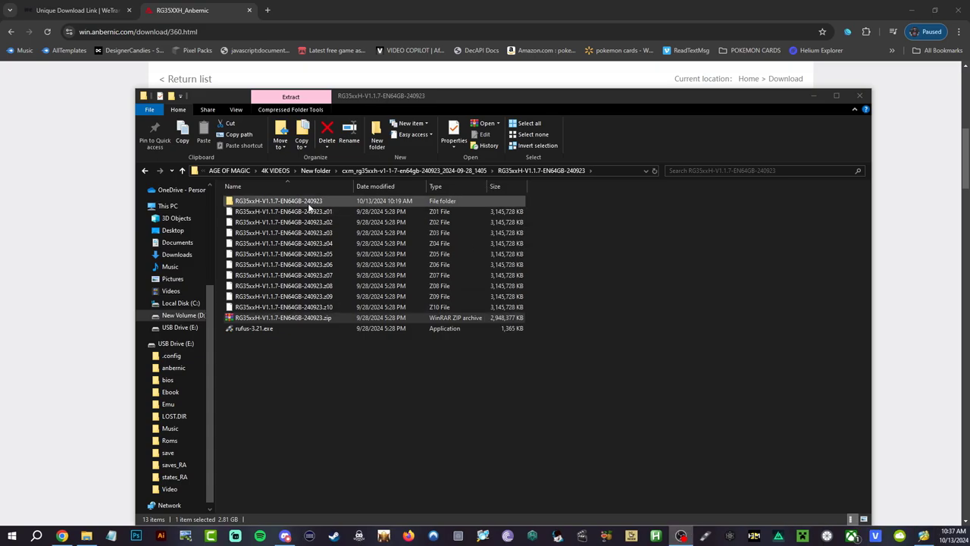
Open the newly extracted folder to show the firmware IMG file.
click(309, 204)
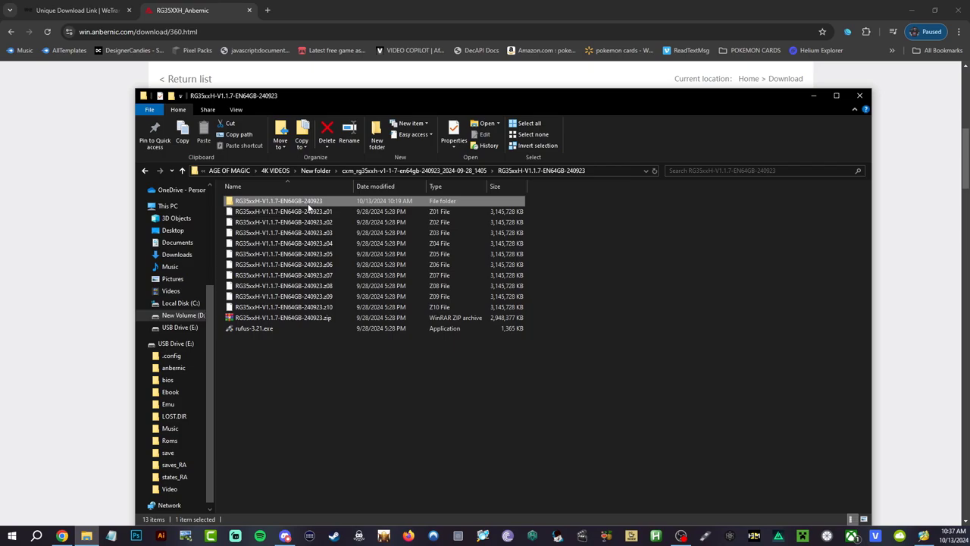
double_click(308, 204)
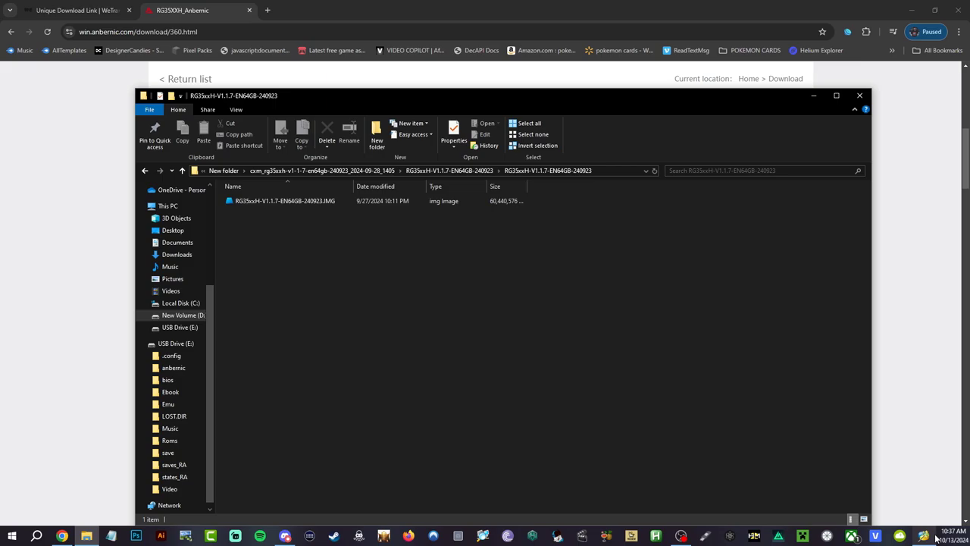
mouse_move(933, 537)
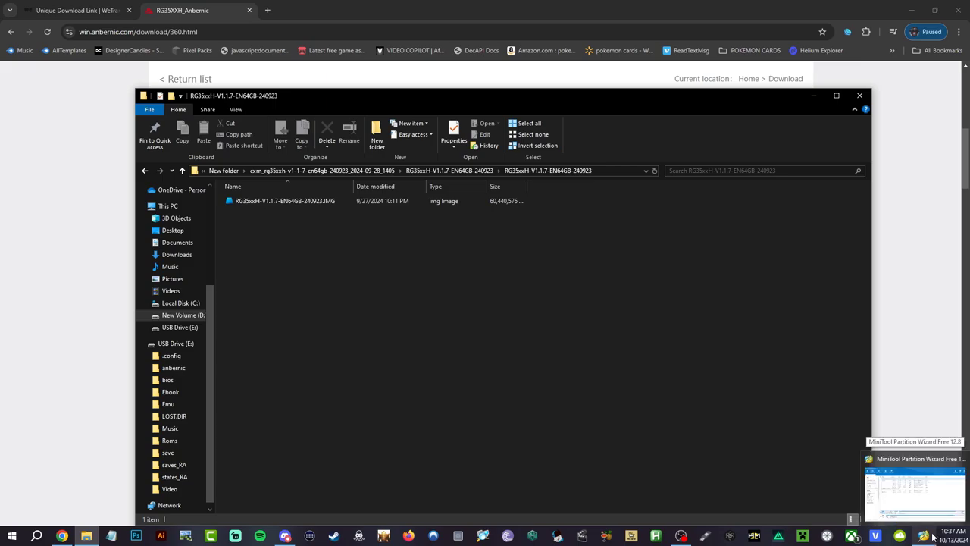
Delete all partitions on Disk 3, leaving 59.48 GB of unallocated space.
click(933, 537)
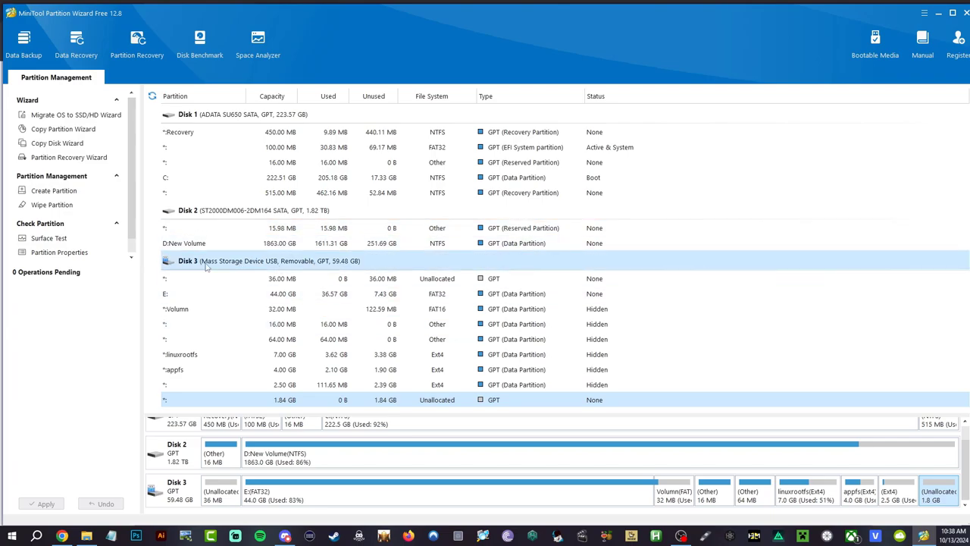
right_click(181, 492)
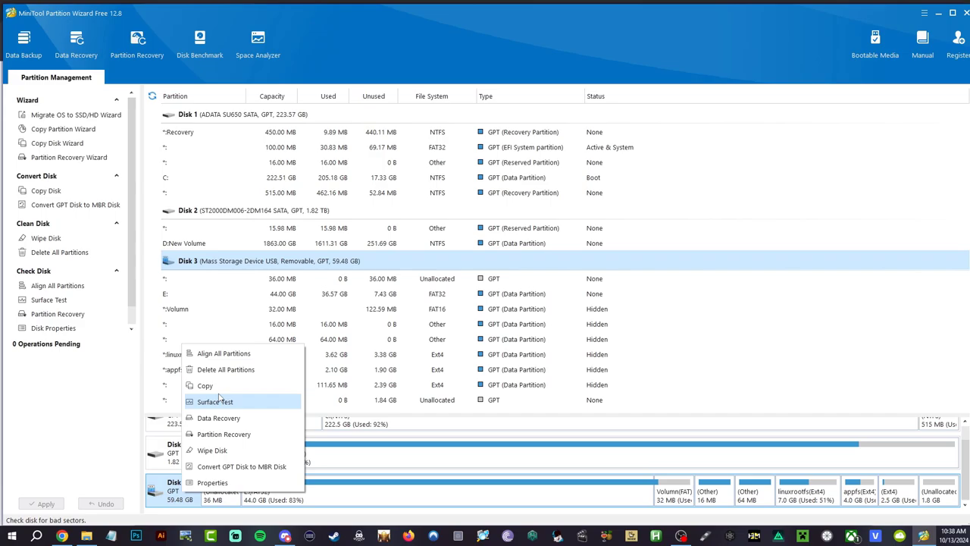
click(241, 369)
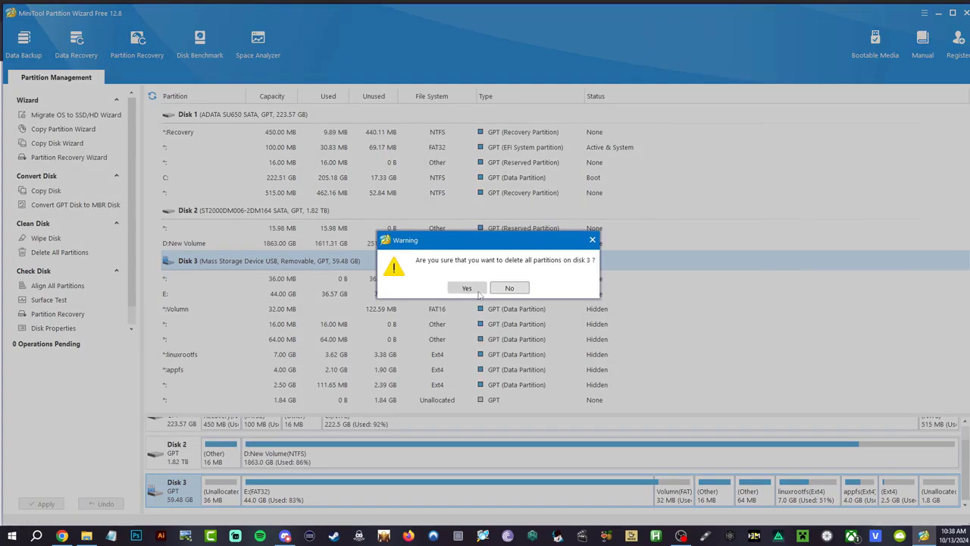
click(479, 294)
Create a new FAT32 partition with drive letter E: in Disk 3's unallocated space.
right_click(249, 493)
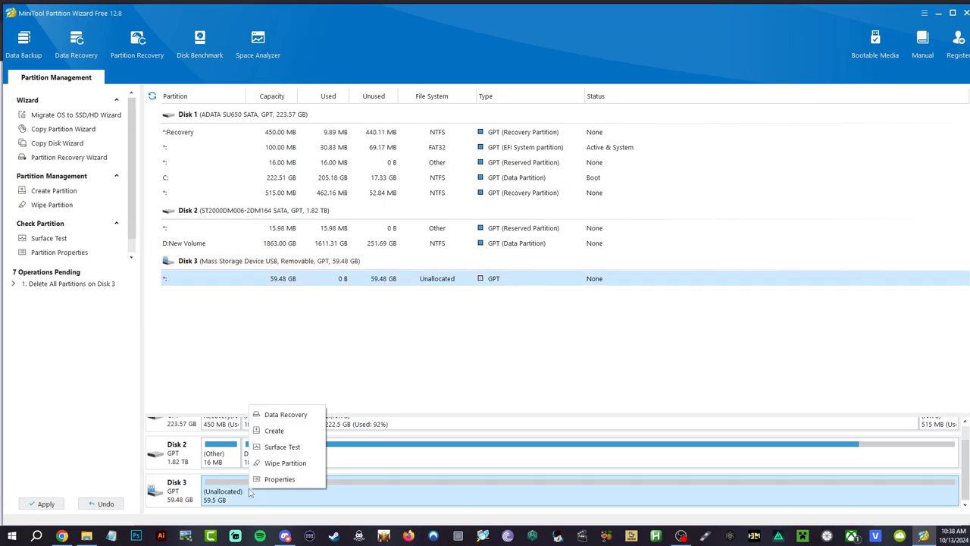
click(273, 431)
text(fd)
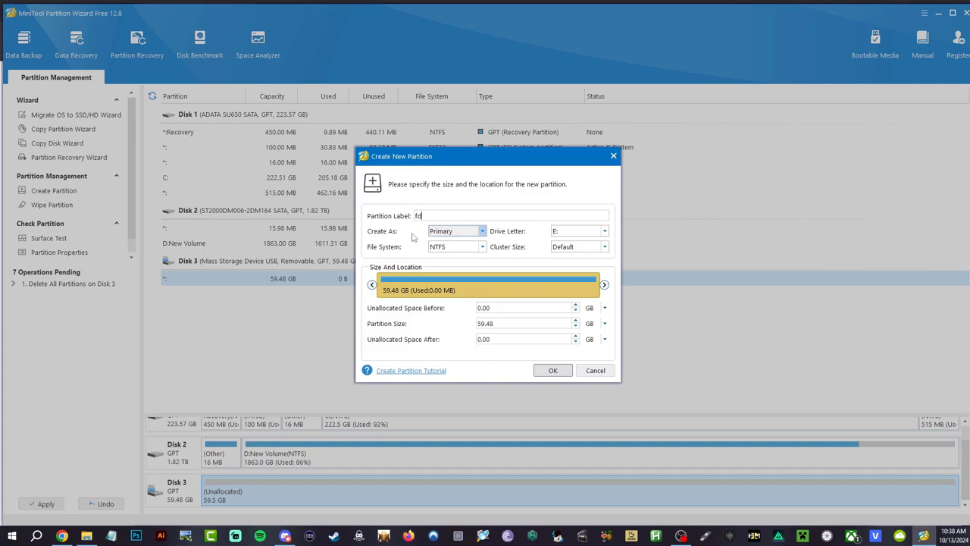
text(f)
click(476, 249)
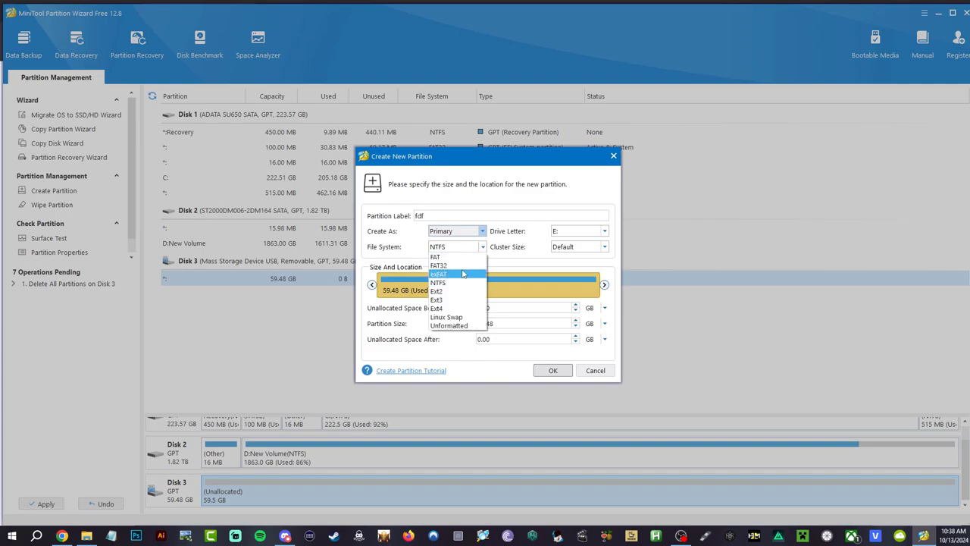
click(439, 266)
click(580, 231)
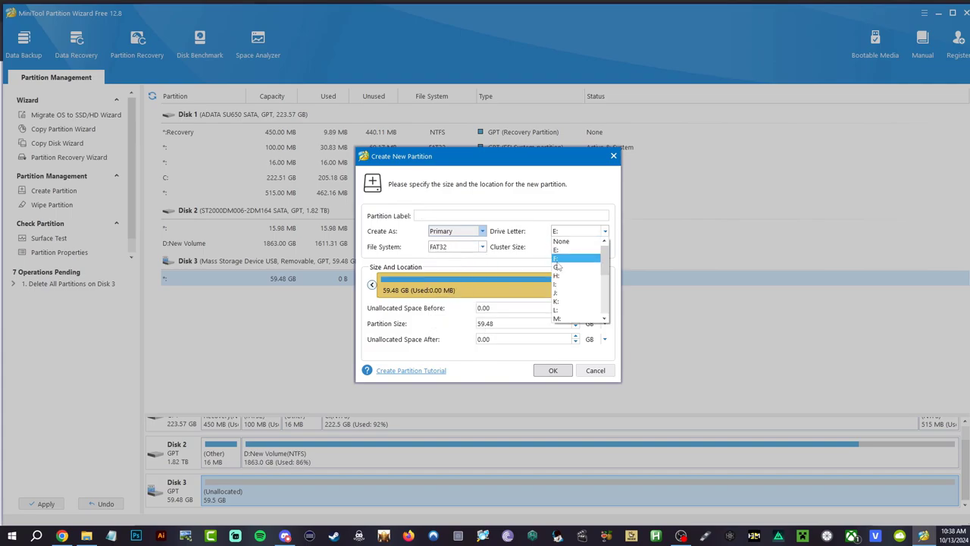
click(559, 259)
click(564, 251)
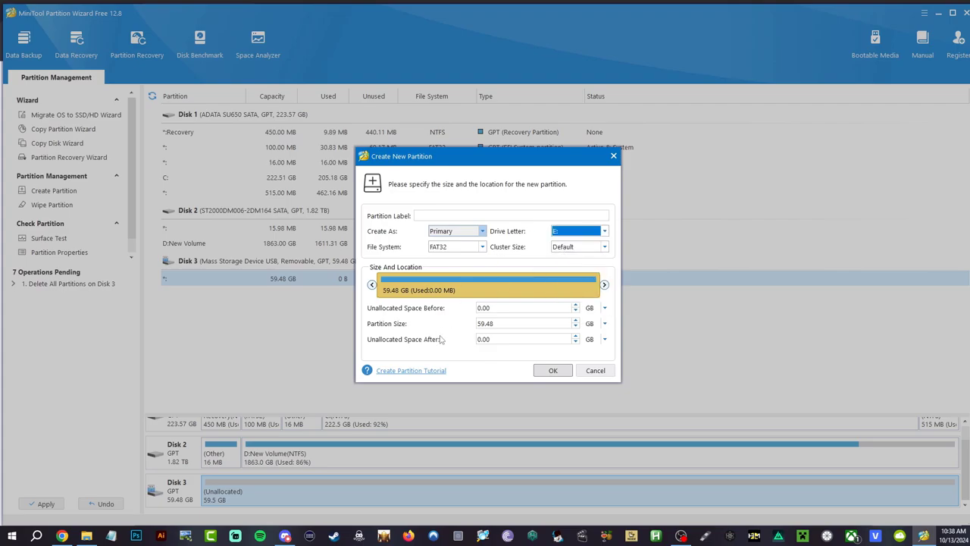
click(555, 371)
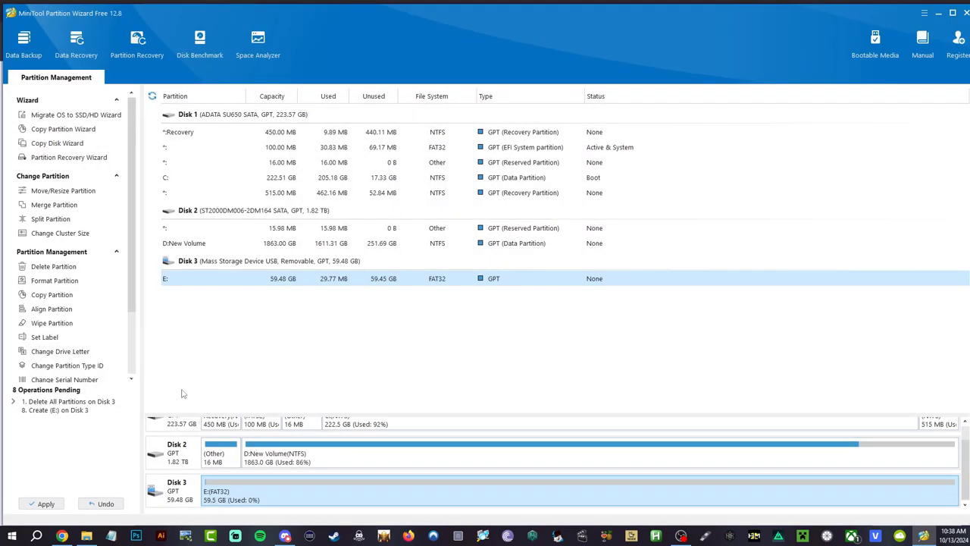
Apply the pending changes, check the new E: partition, and close Partition Wizard.
click(53, 503)
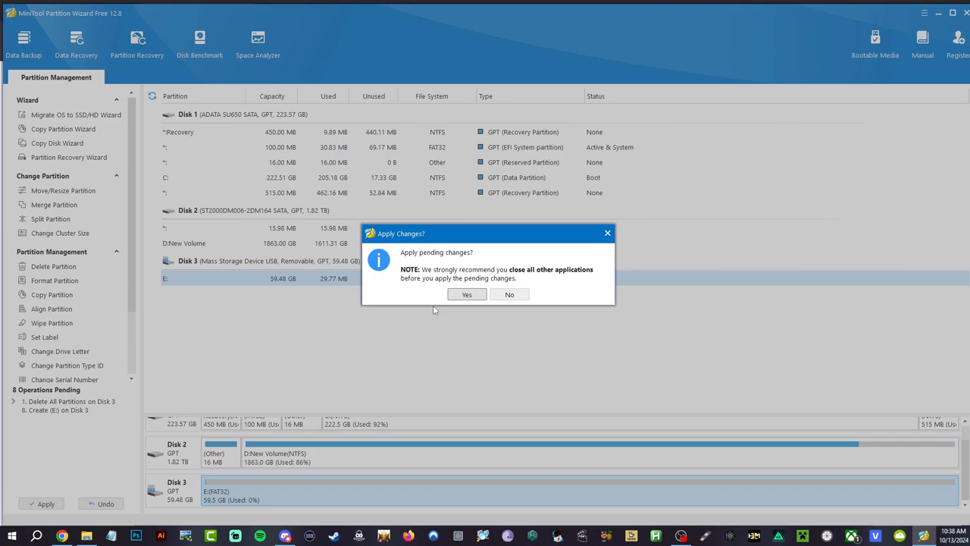
click(453, 297)
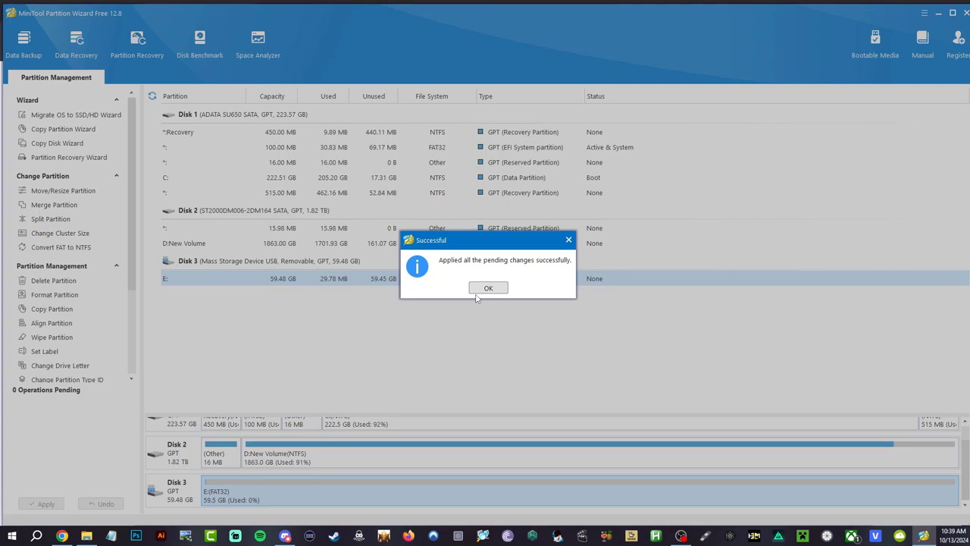
click(483, 292)
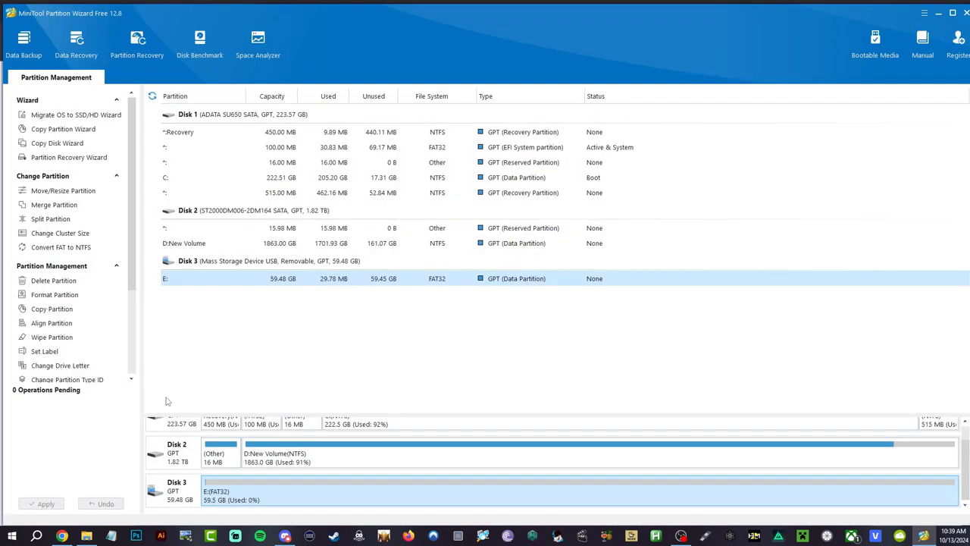
click(191, 498)
click(225, 490)
click(966, 12)
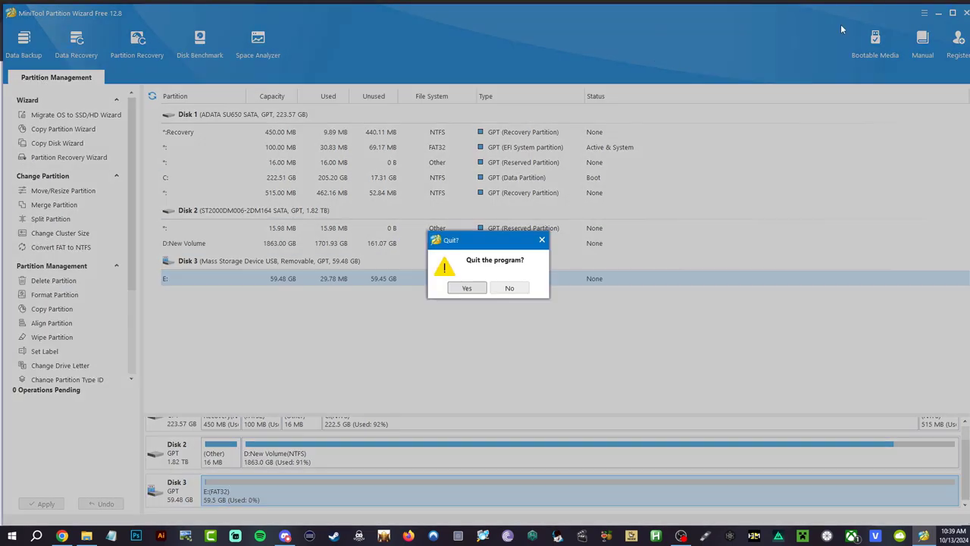
Quit Partition Wizard and load the RG35xxH V1.1.7 EN64GB IMG file into Rufus.
click(465, 288)
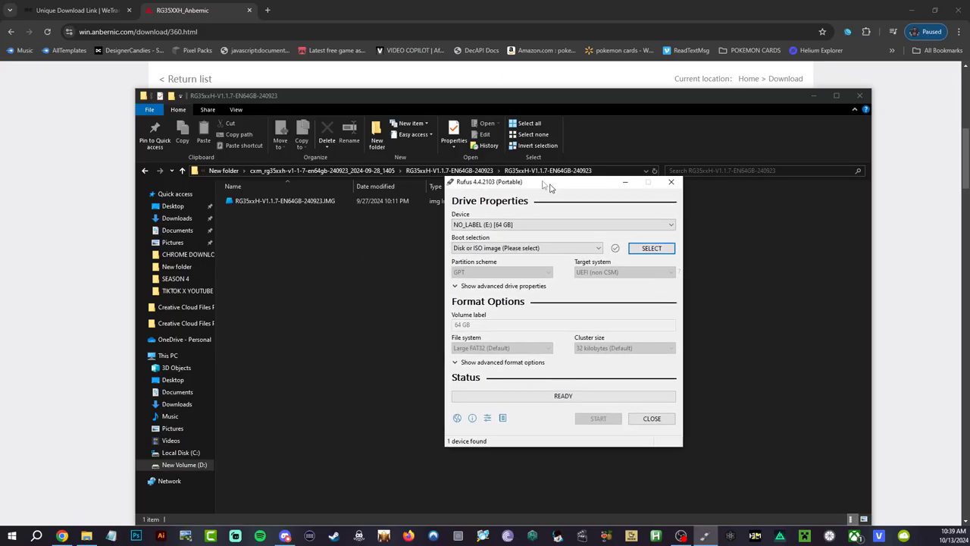
drag(550, 192, 233, 161)
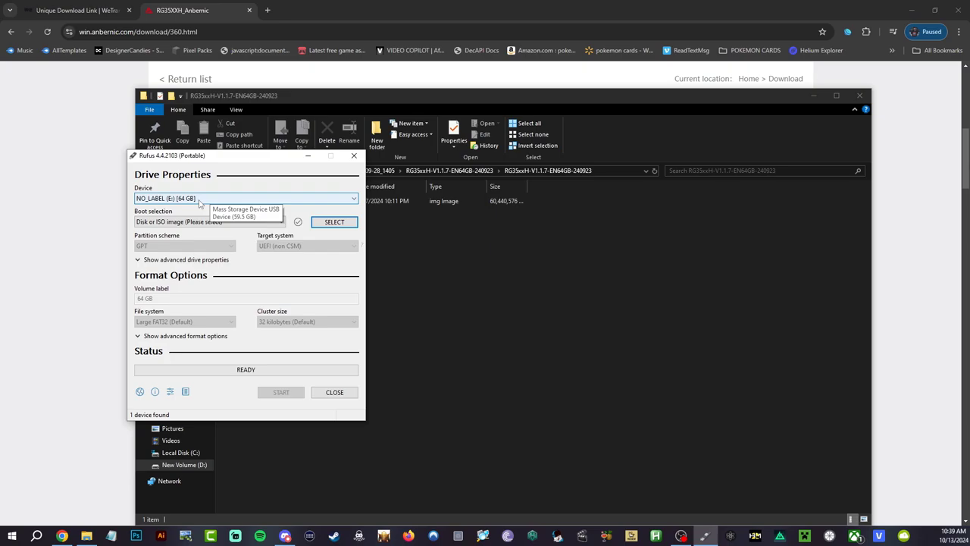
click(334, 221)
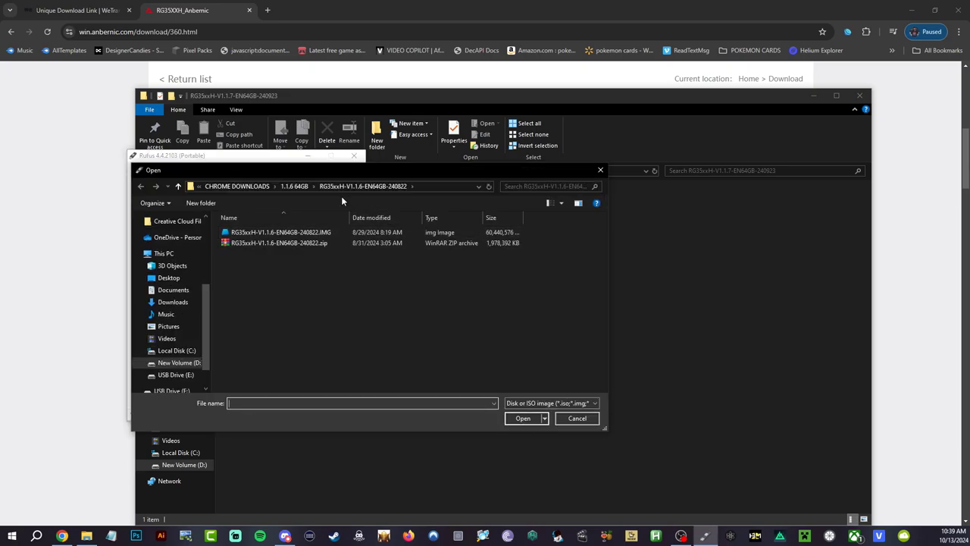
click(259, 188)
scroll(162, 261, up, 5)
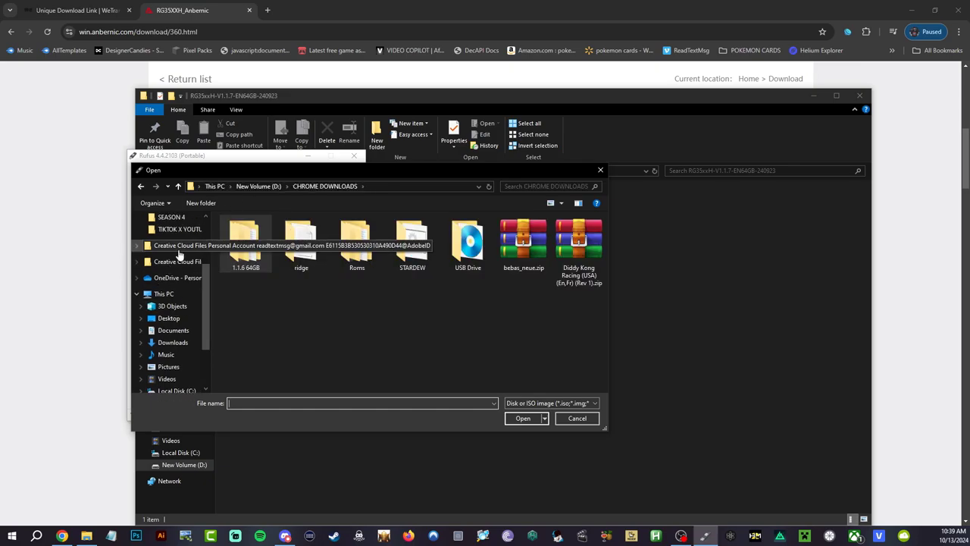
click(173, 241)
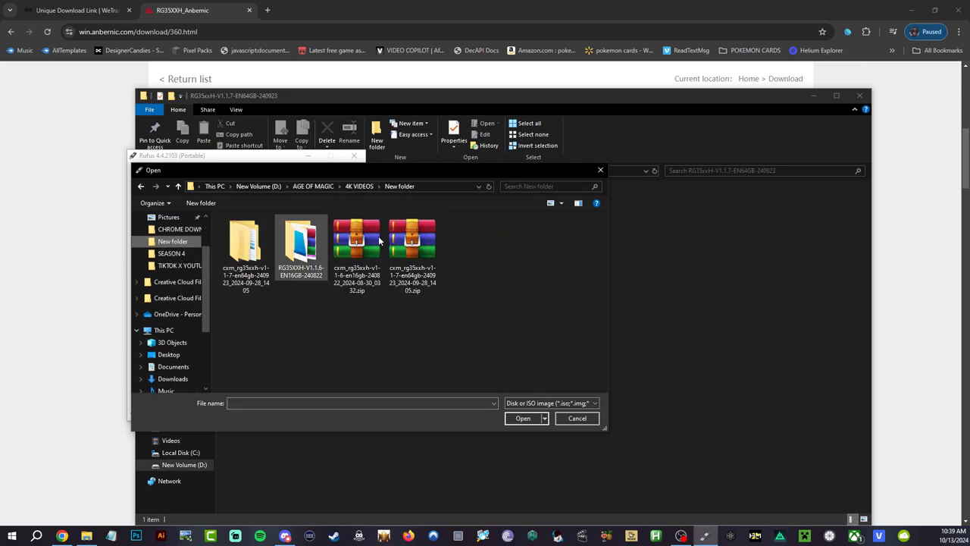
double_click(245, 243)
drag(353, 176, 319, 200)
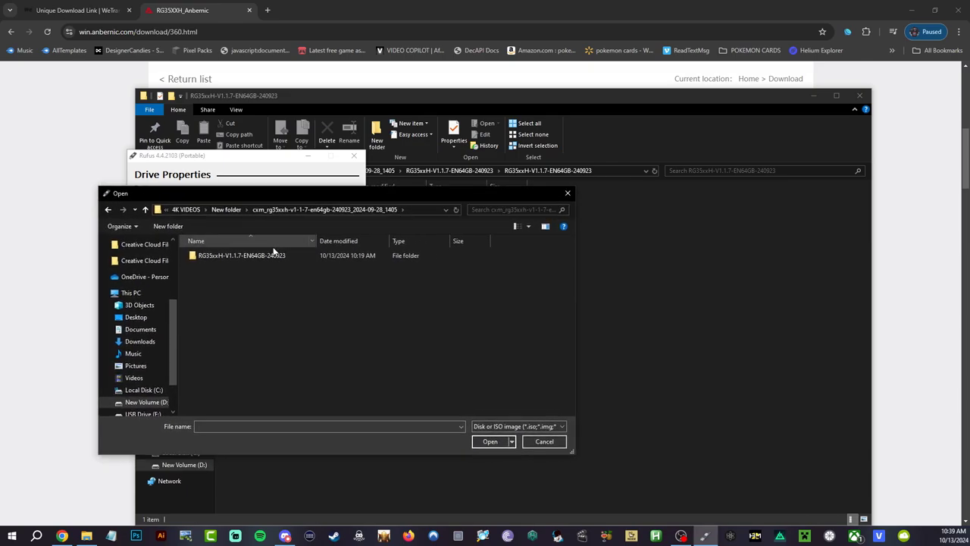
double_click(250, 255)
double_click(289, 255)
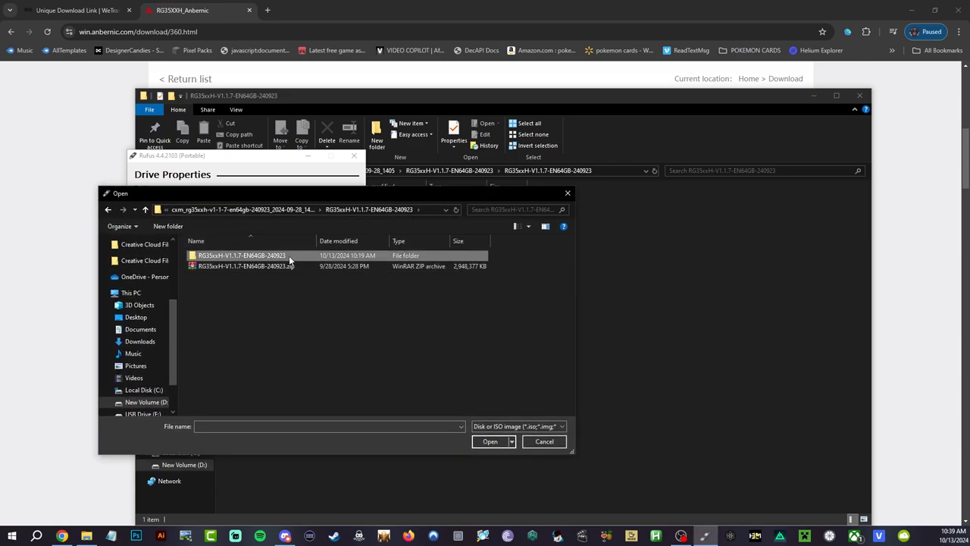
click(302, 257)
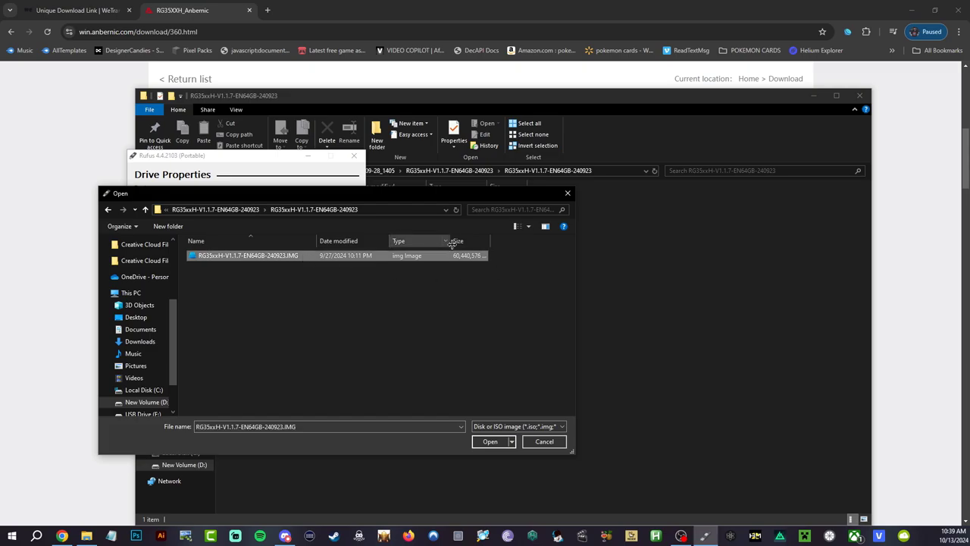
click(489, 442)
Start writing the image to the 64 GB card, accepting the partition-wipe warning.
click(268, 388)
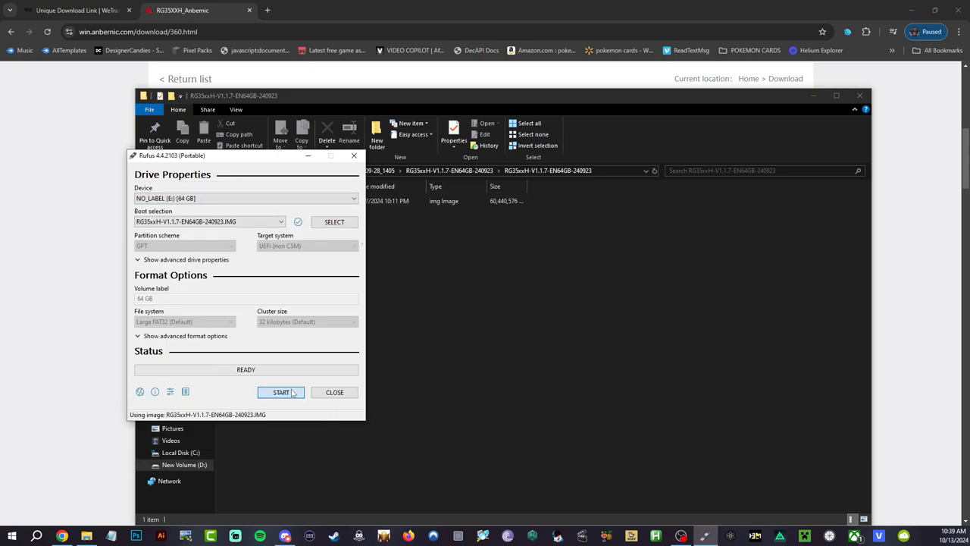
click(526, 308)
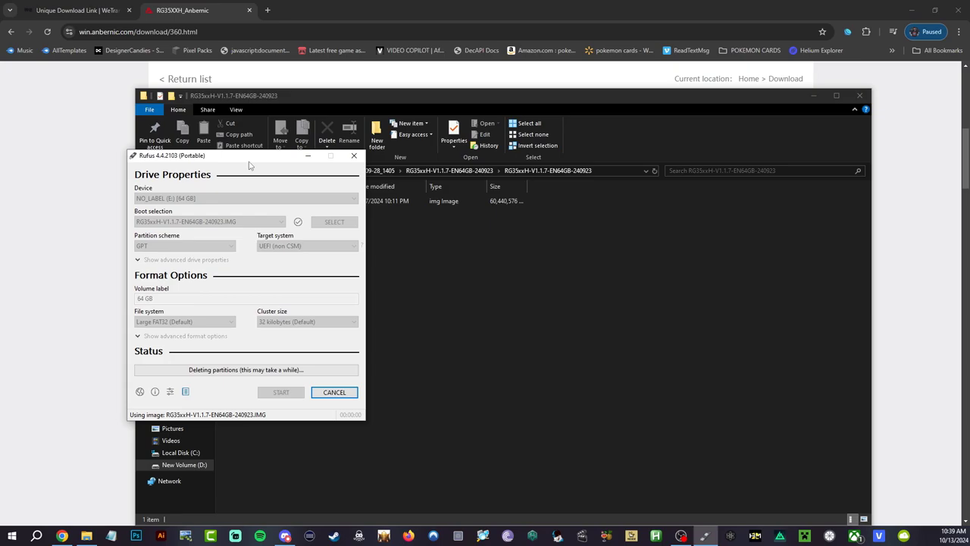
drag(249, 157, 263, 148)
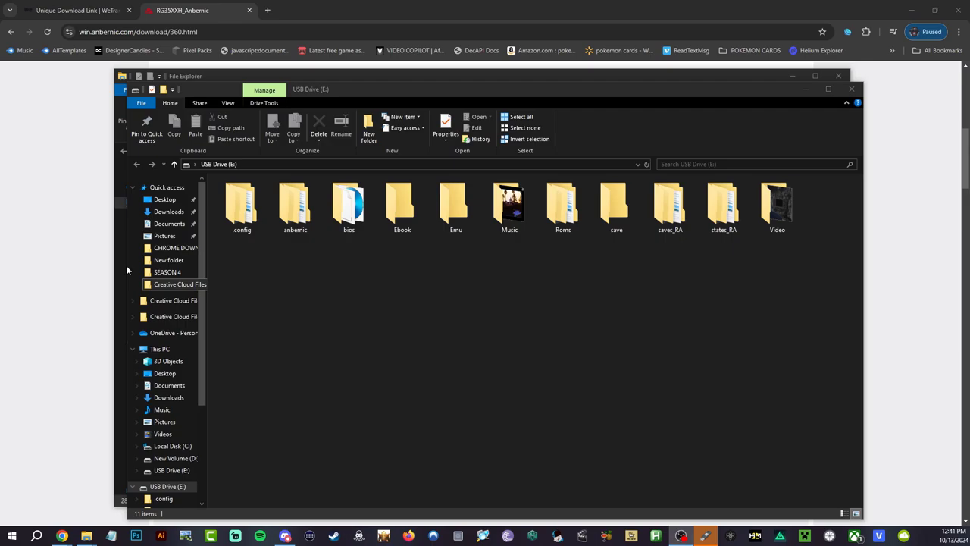
Minimize Rufus and look inside the bios folder on USB Drive (E:).
click(705, 536)
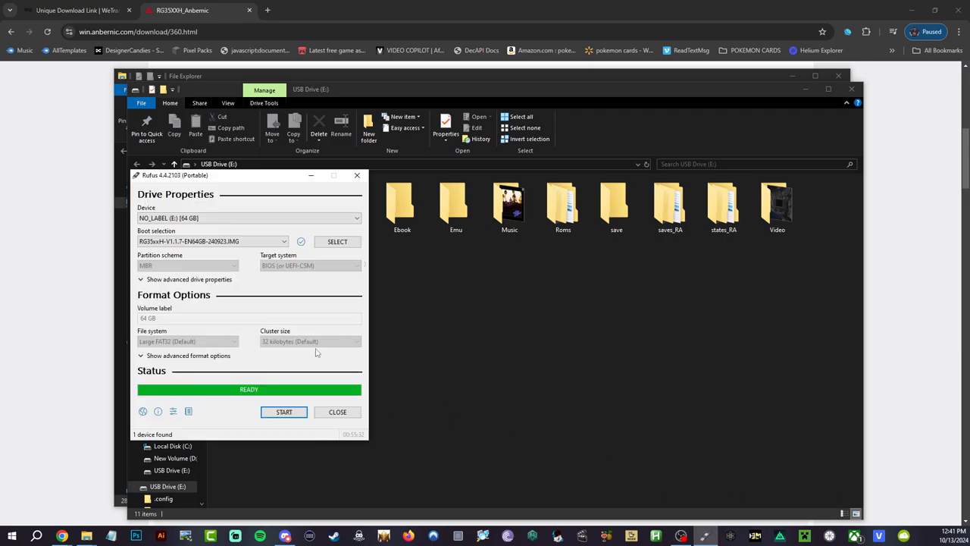
click(311, 176)
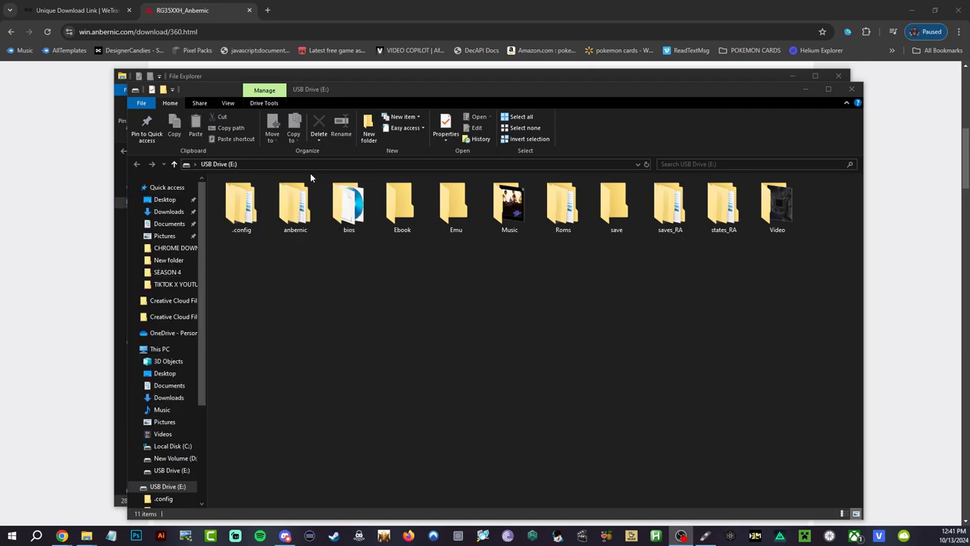
scroll(172, 404, down, 3)
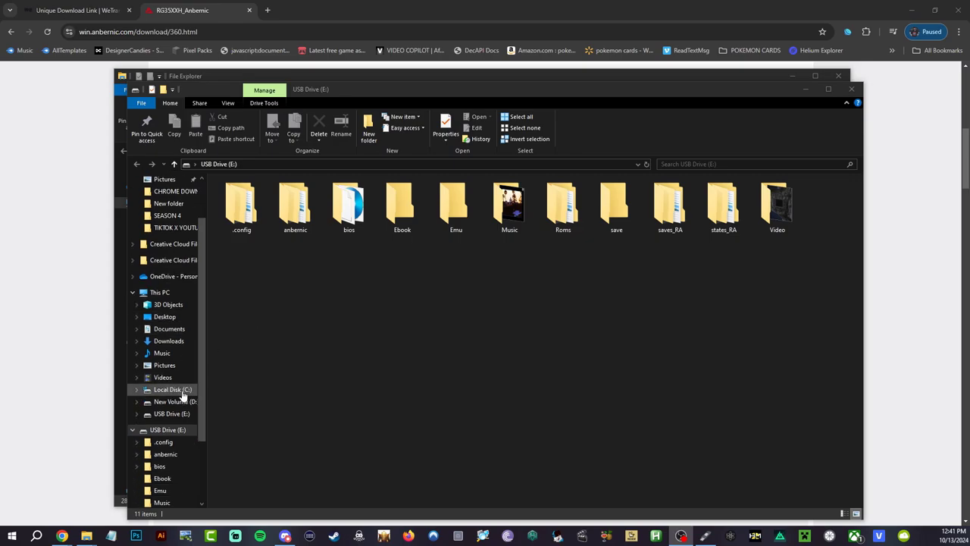
scroll(172, 402, down, 1)
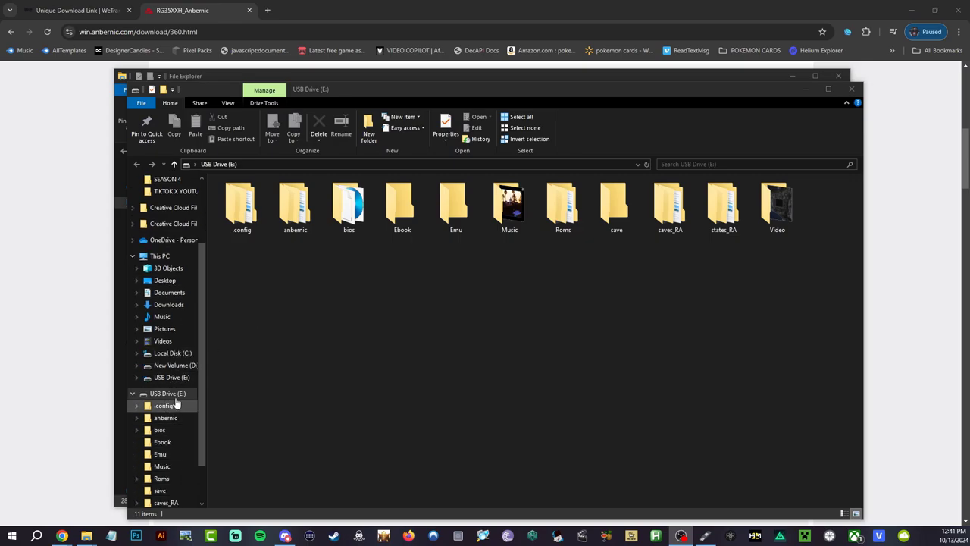
double_click(348, 204)
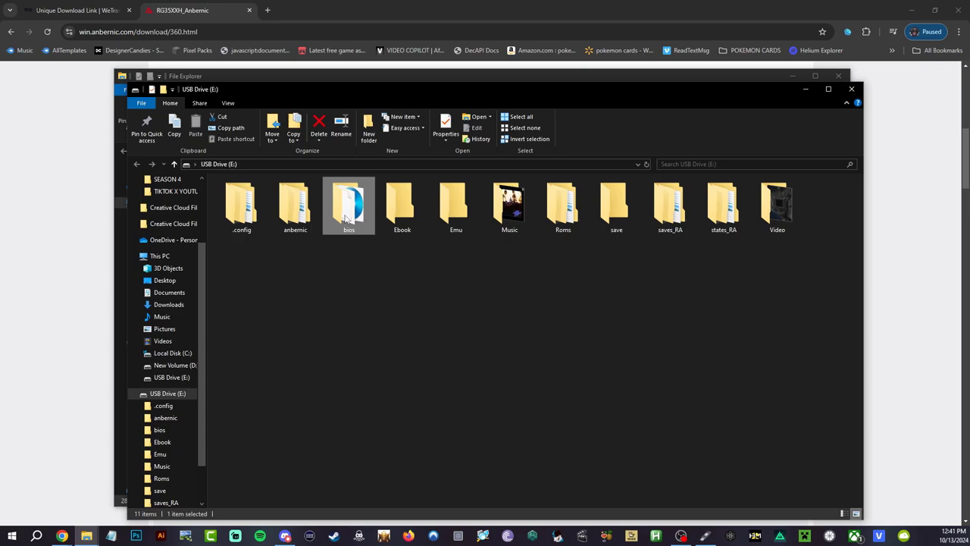
click(218, 163)
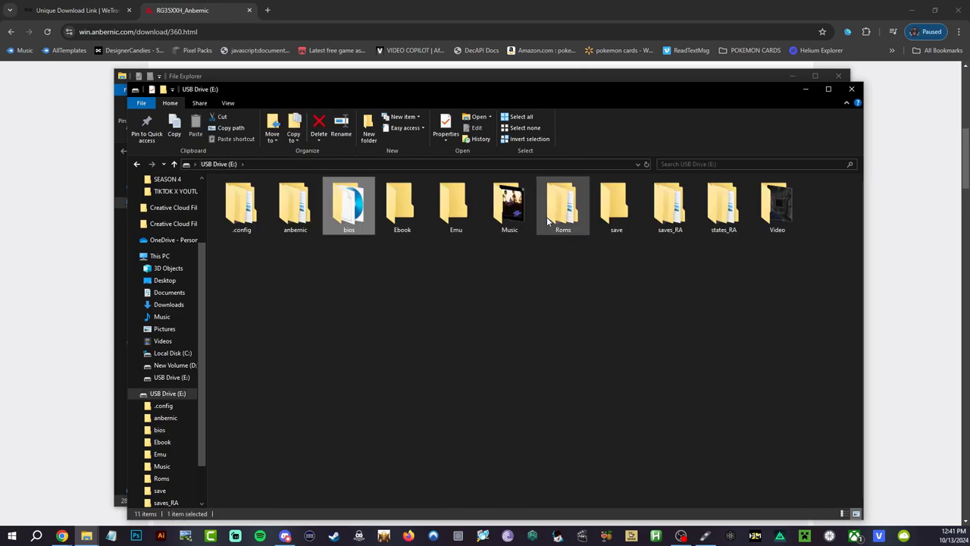
Browse the Roms folder, checking N64 and ending in CPS1 with its 31 ZIPs.
double_click(546, 216)
scroll(251, 297, down, 7)
double_click(265, 280)
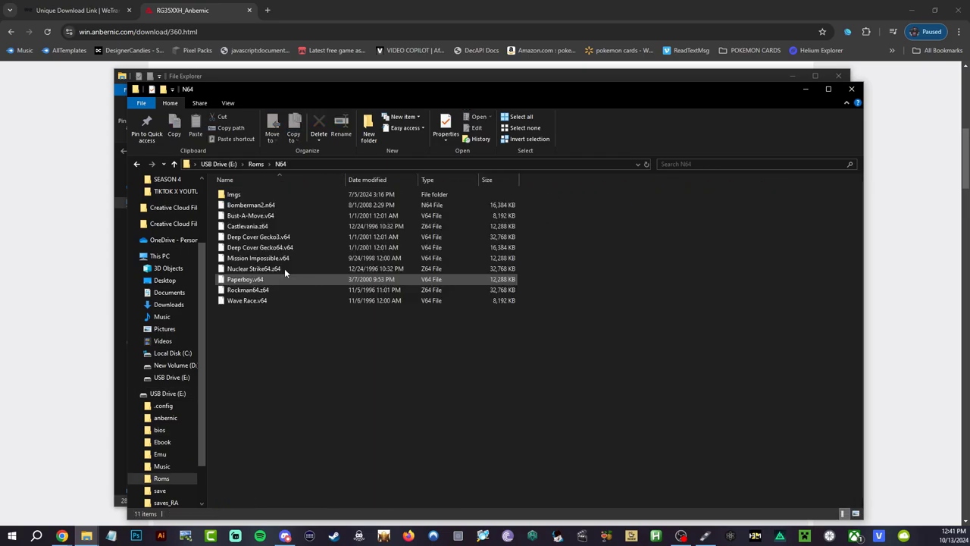
click(256, 164)
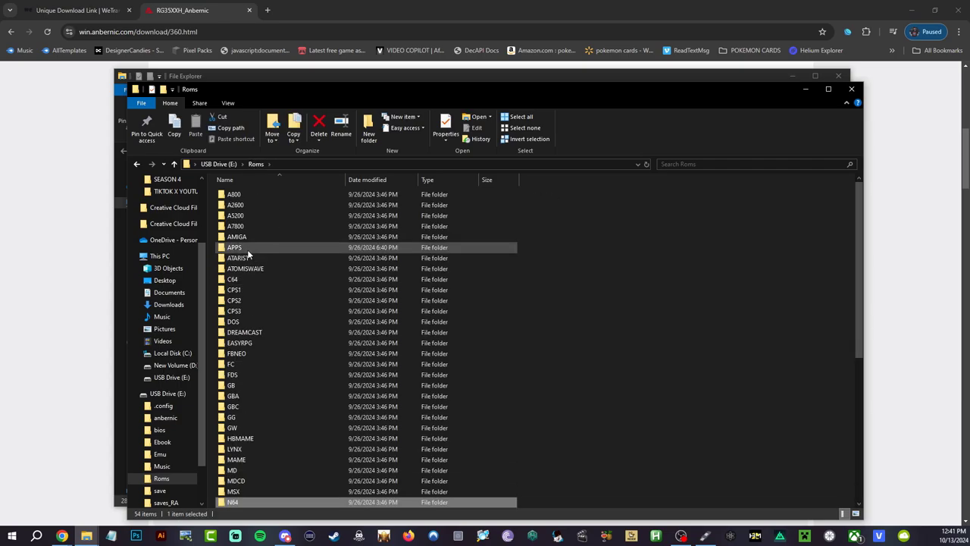
double_click(235, 291)
scroll(289, 343, down, 1)
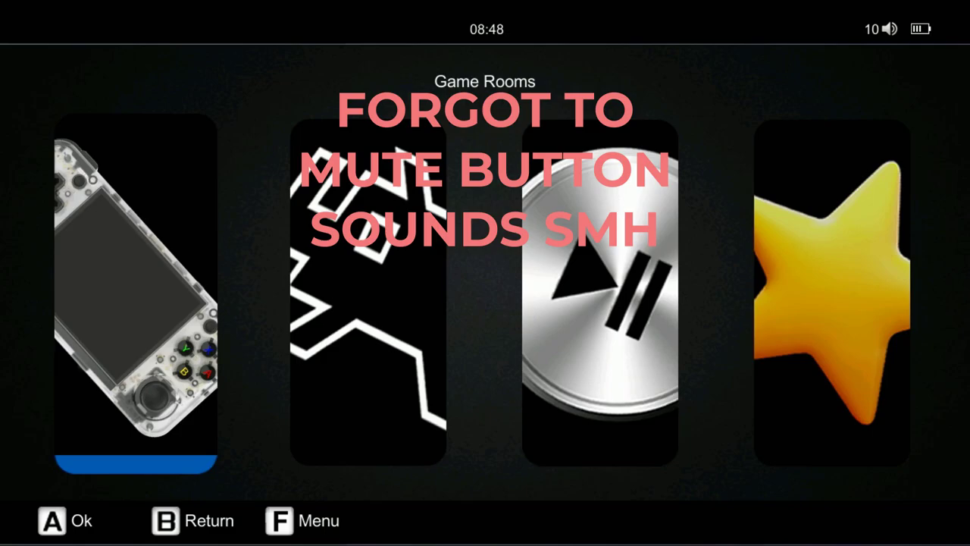
Open System information from the Menu, confirm firmware V1.1.7 (20240923), then back out.
key(Right)
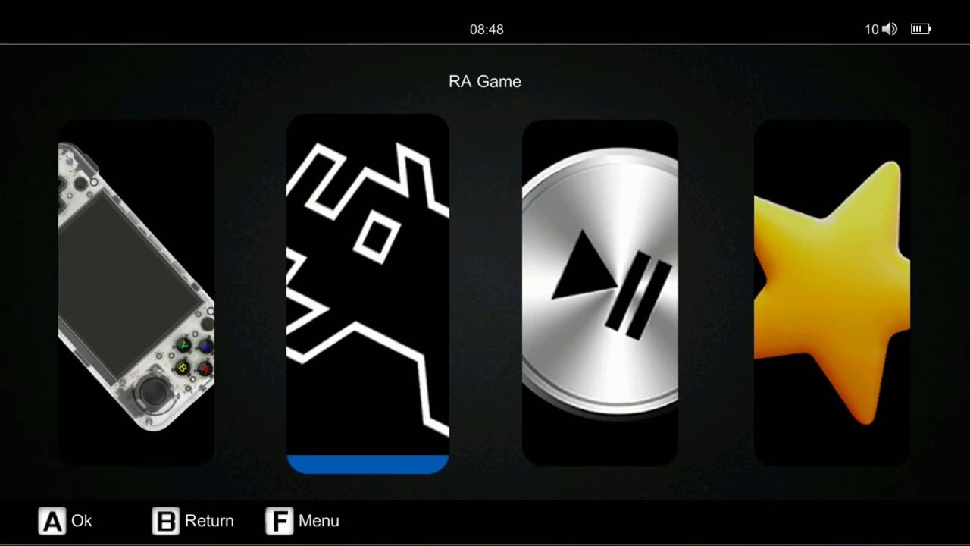
key(f)
key(Down)
key(Down)
key(Up)
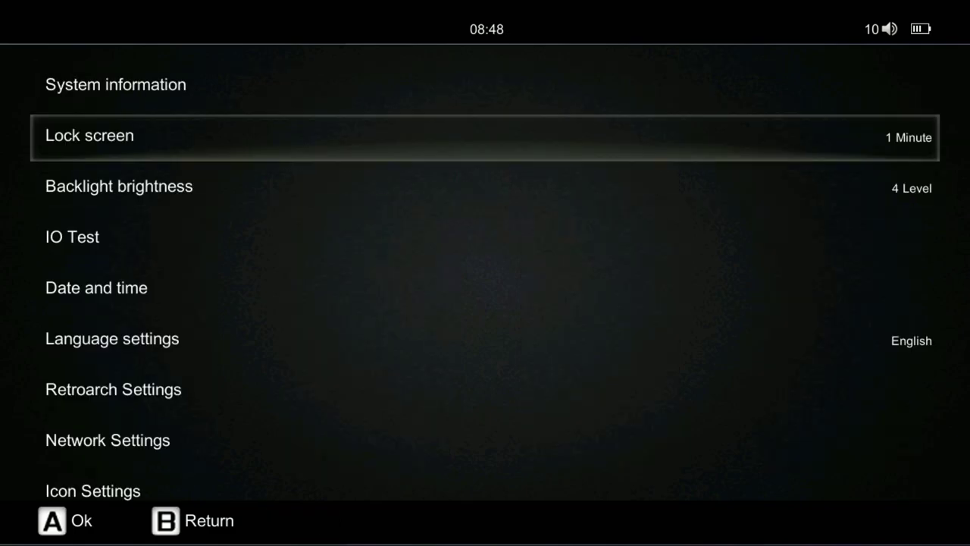
key(Up)
key(Return)
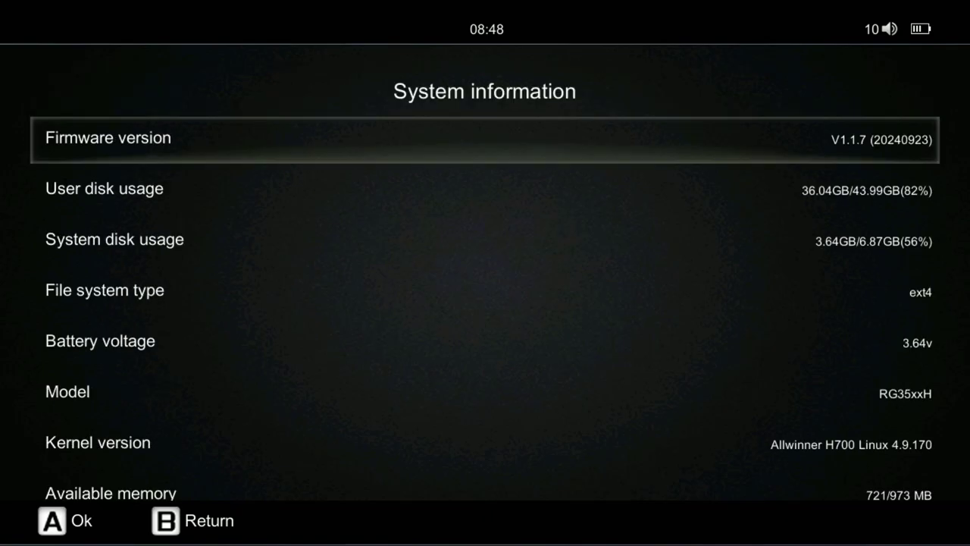
key(Down)
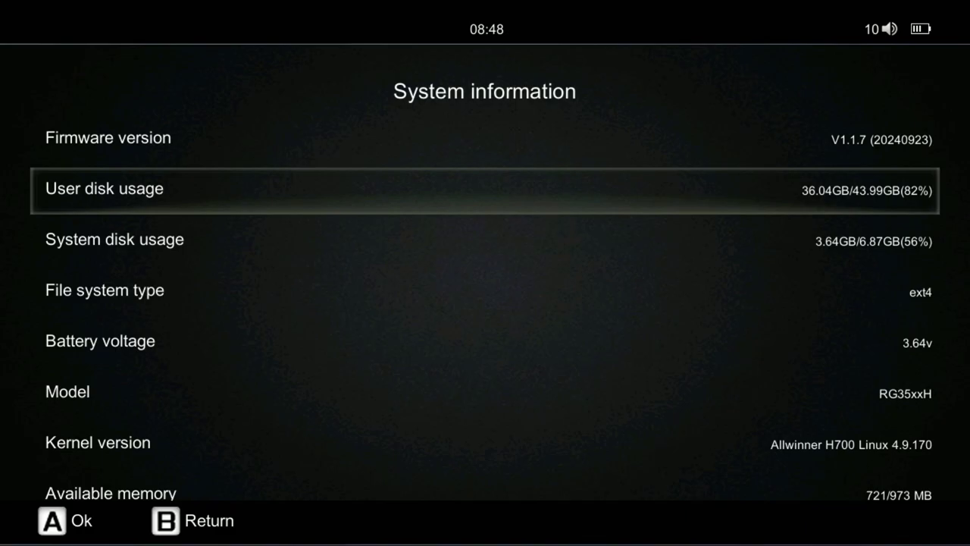
key(Down)
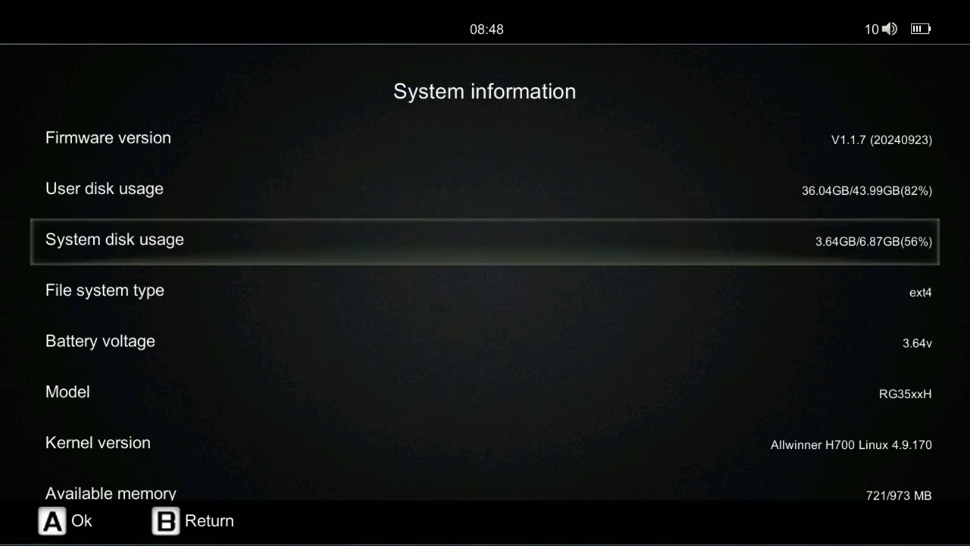
key(Escape)
key(Escape)
Browse the App Center apps such as Video and E-book, then return home.
key(Right)
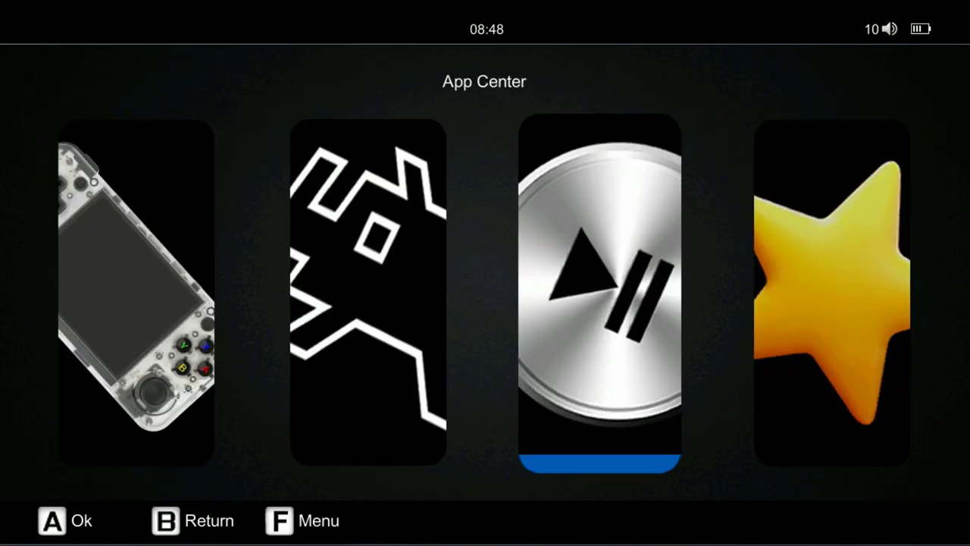
key(Left)
key(Right)
key(Return)
key(Right)
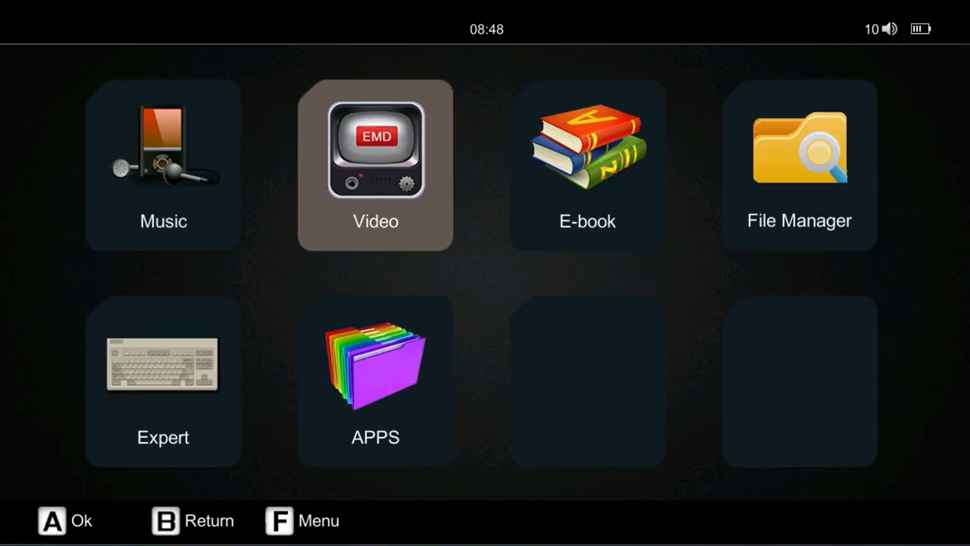
key(Down)
key(Up)
key(Right)
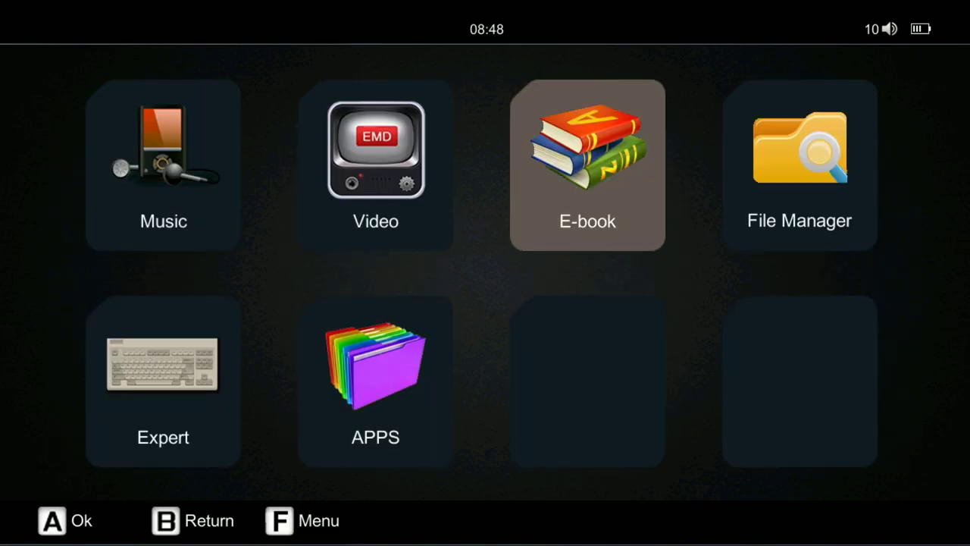
key(Left)
key(Down)
key(Escape)
Open Game Rooms, view the 365-game GBC GAME list, and return to the systems.
key(Left)
key(Left)
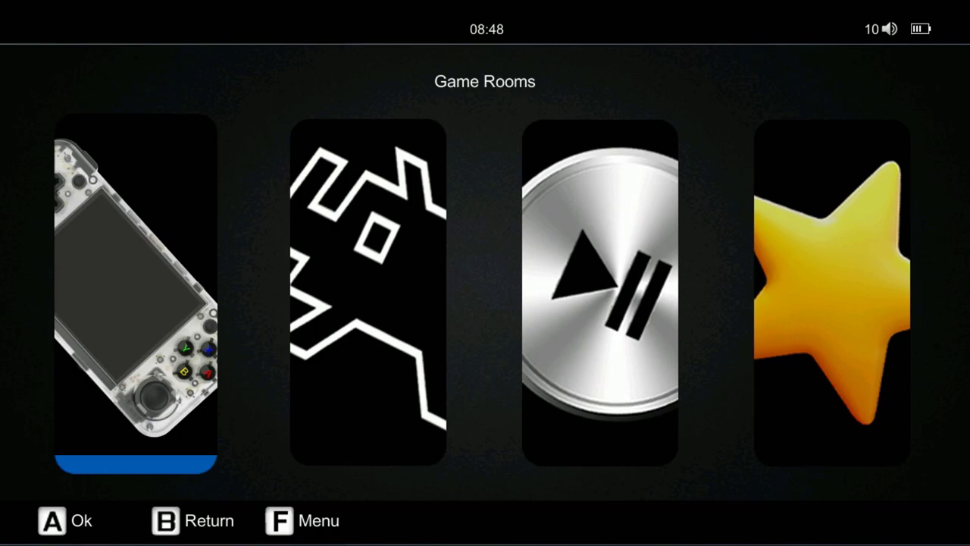
key(Return)
key(Down)
key(Down)
key(Down)
key(Down)
key(Down)
key(Down)
key(Down)
key(Down)
key(Down)
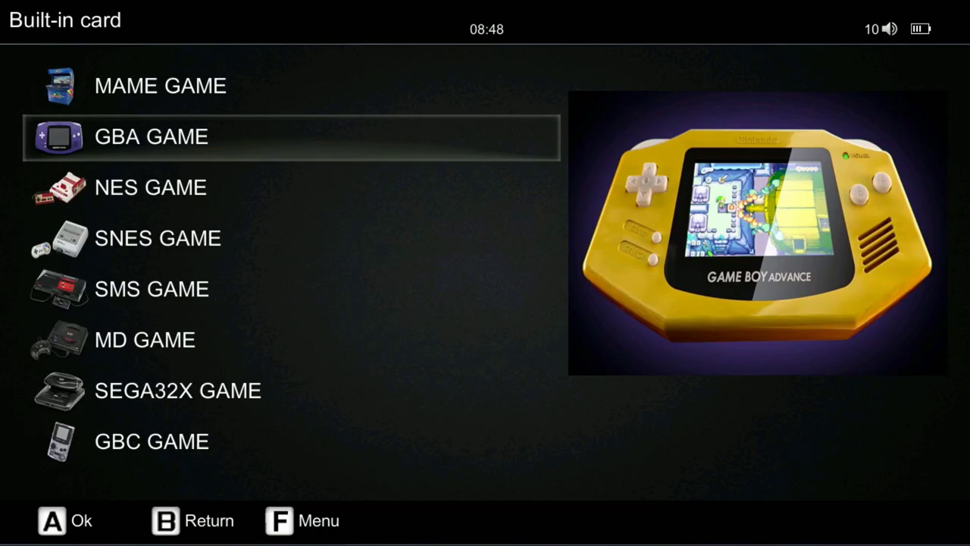
key(Down)
key(Down)
key(Down)
key(Down)
key(Down)
key(Down)
key(Return)
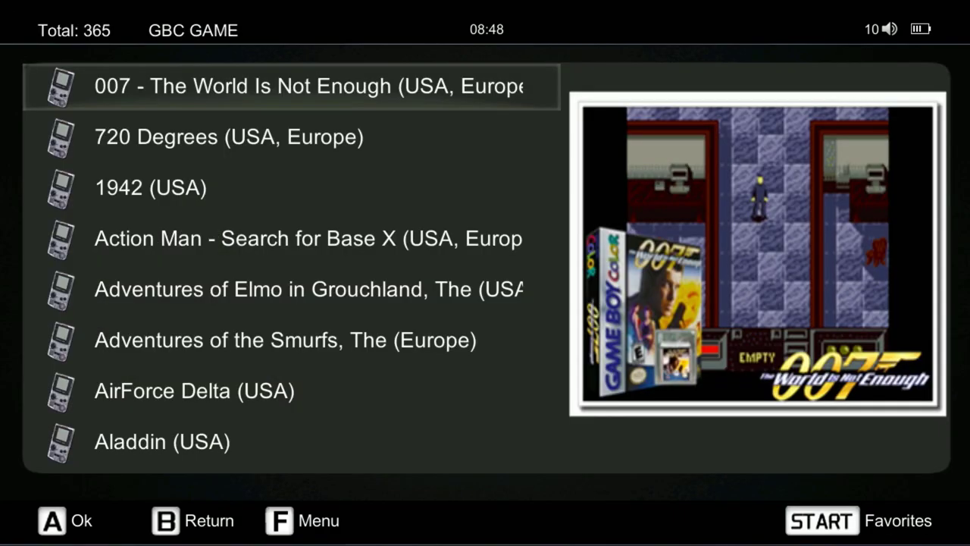
key(Down)
key(Down)
key(Down)
key(Down)
key(Escape)
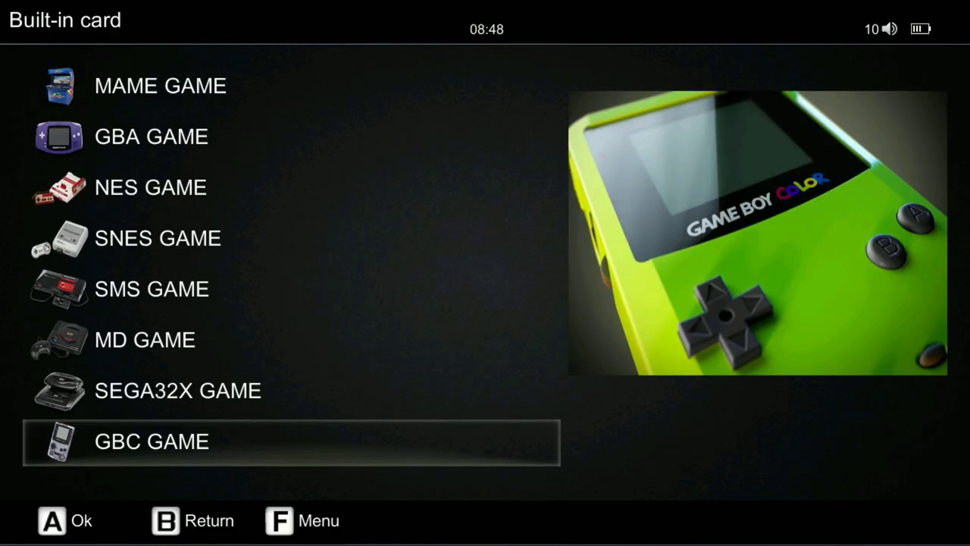